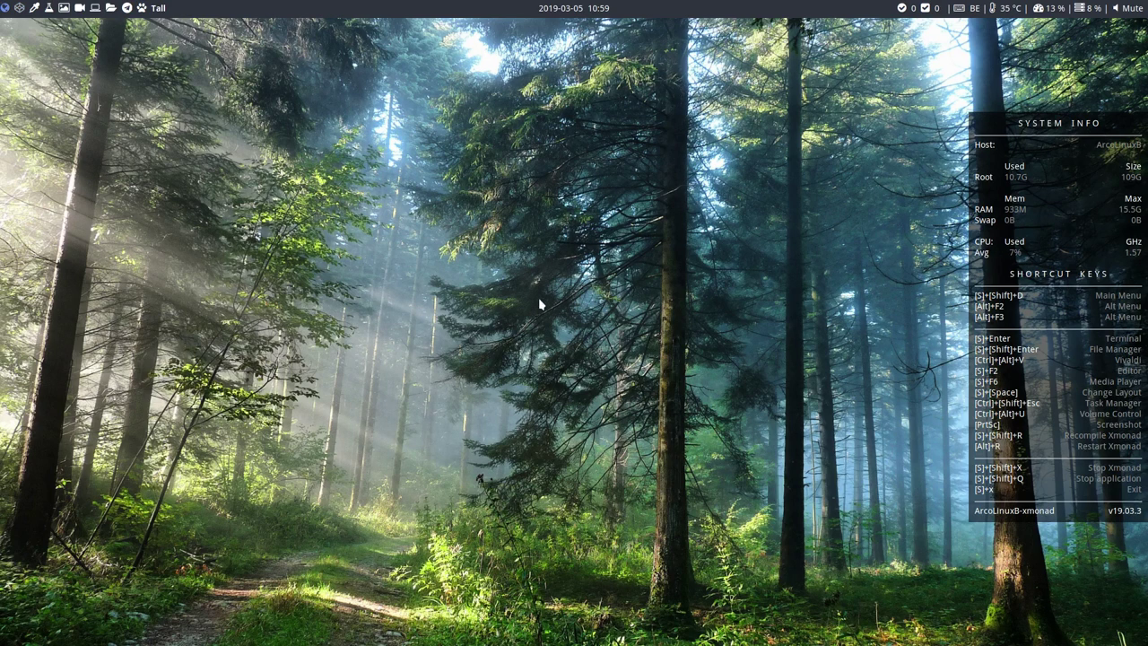
Open a terminal and list the package names that complete sudo pacman -S arcolinux-xmonad-
key("super+Return")
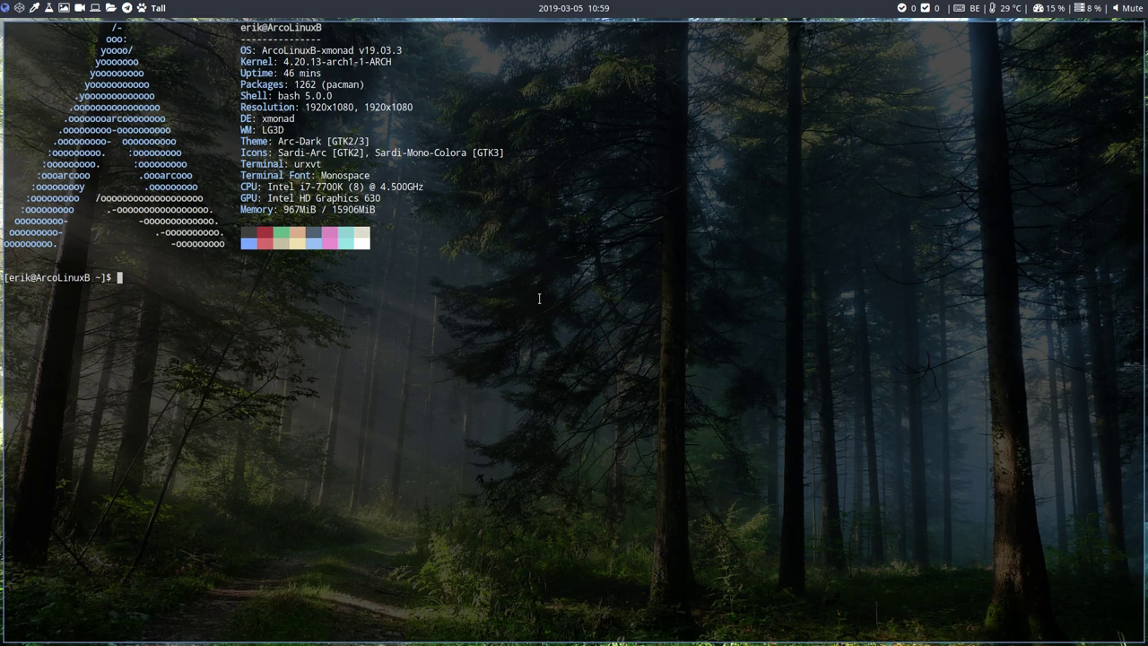
key("super+shift+q")
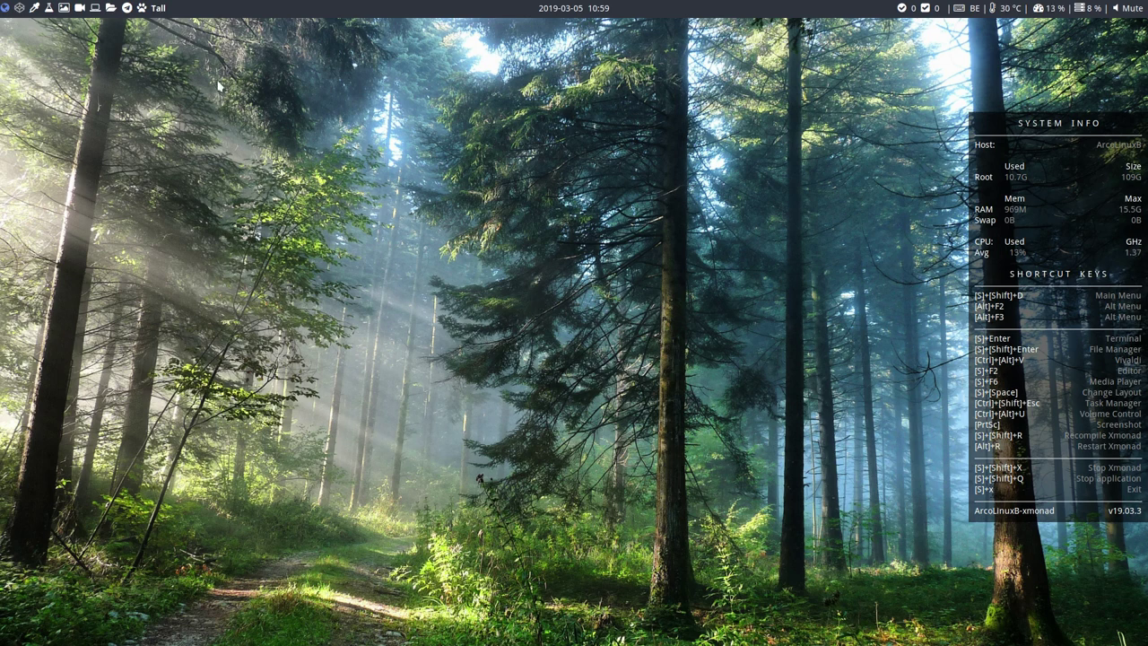
key("super+Return")
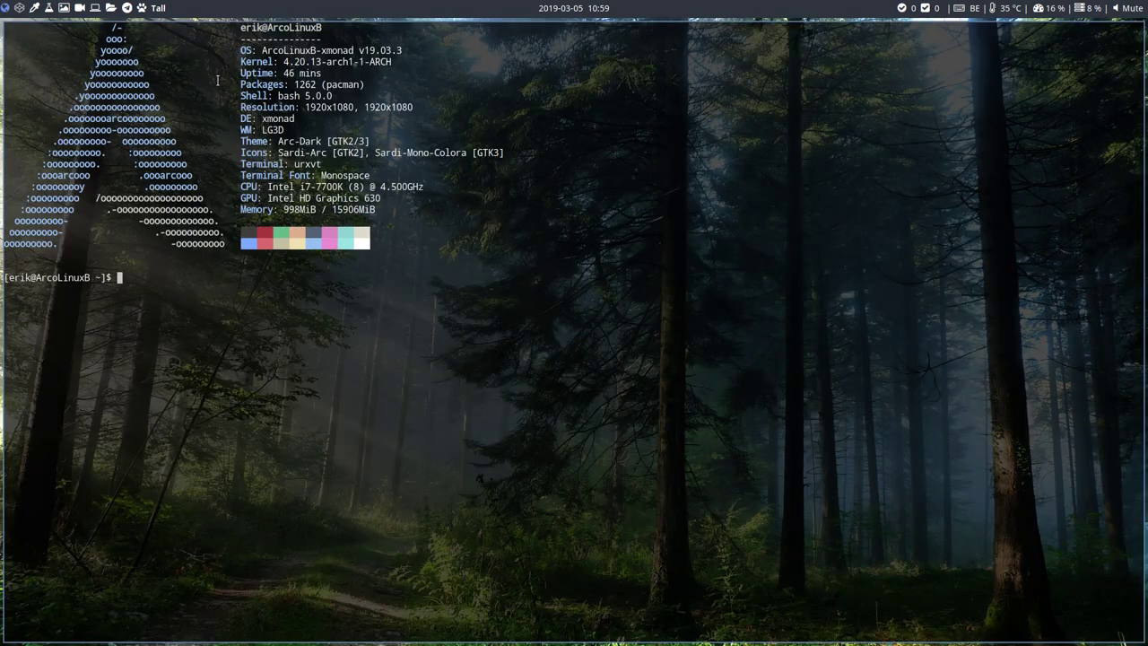
type("sudo pama")
key("BackSpace")
key("BackSpace")
type("cman -S arcolinux-xmonad-")
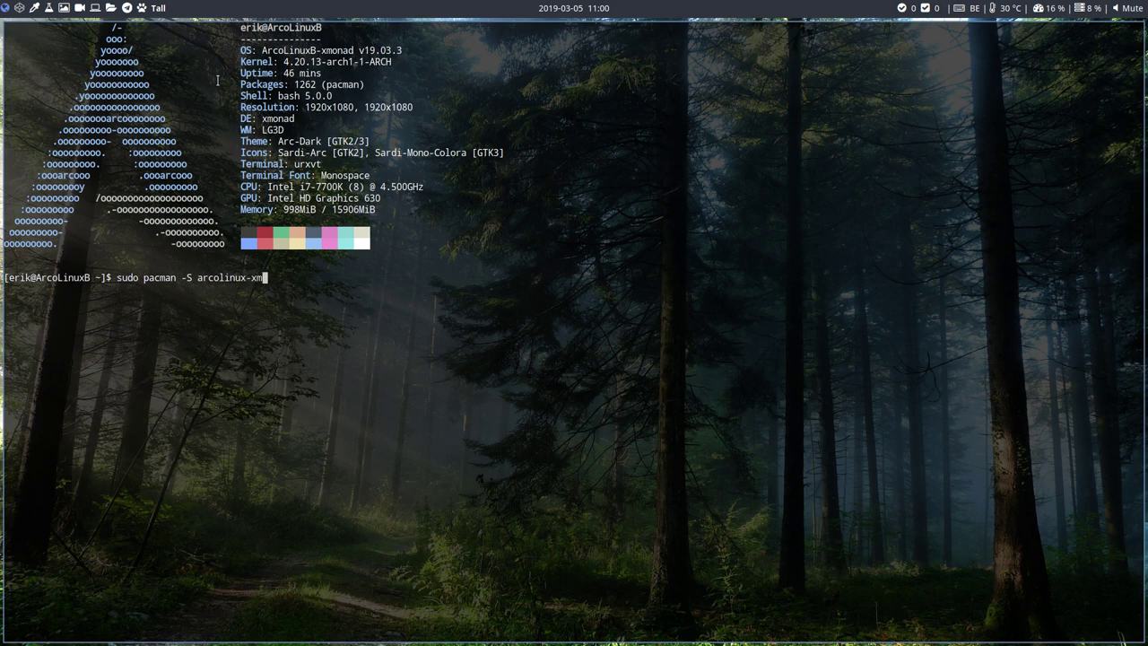
key("Tab")
key("Tab")
key("Tab")
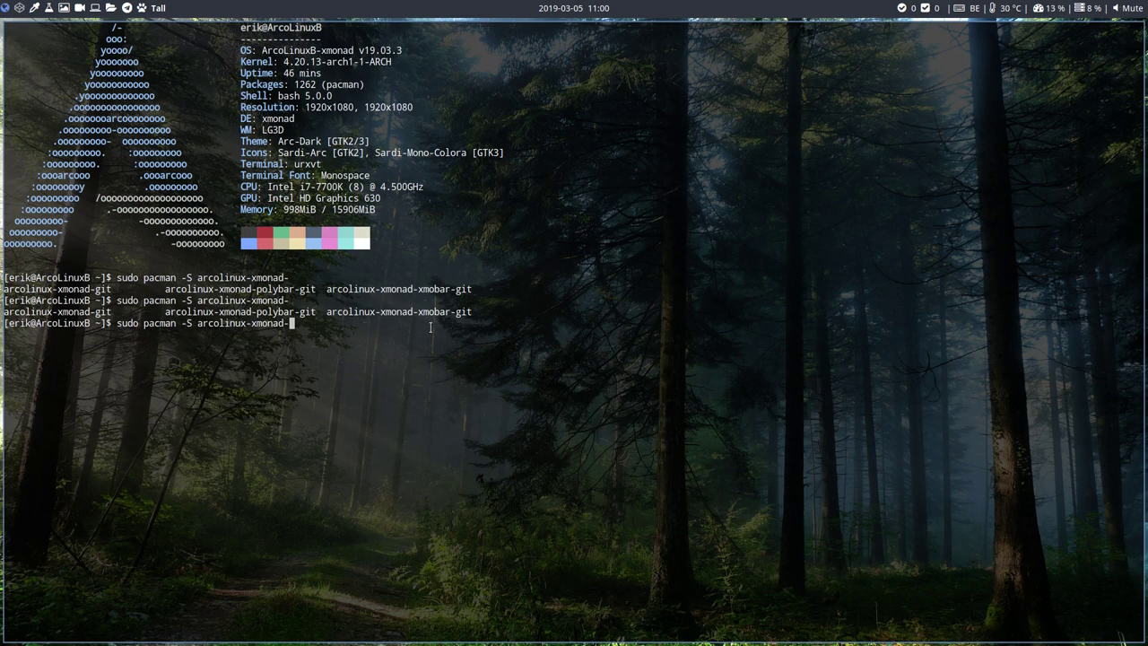
Request the pacman installation of arcolinux-xmonad-xmobar-git using the account password, and decline to proceed with it
type("xmo")
key("Tab")
key("Return")
key("Return")
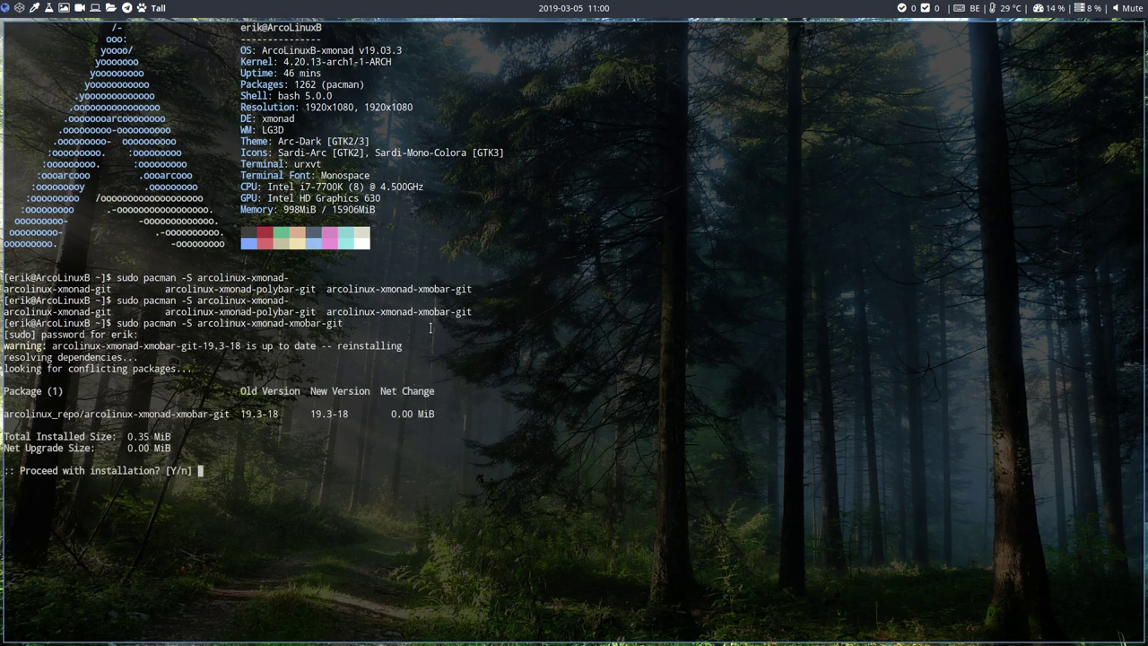
left_click_drag(123, 447, 193, 448)
type("n")
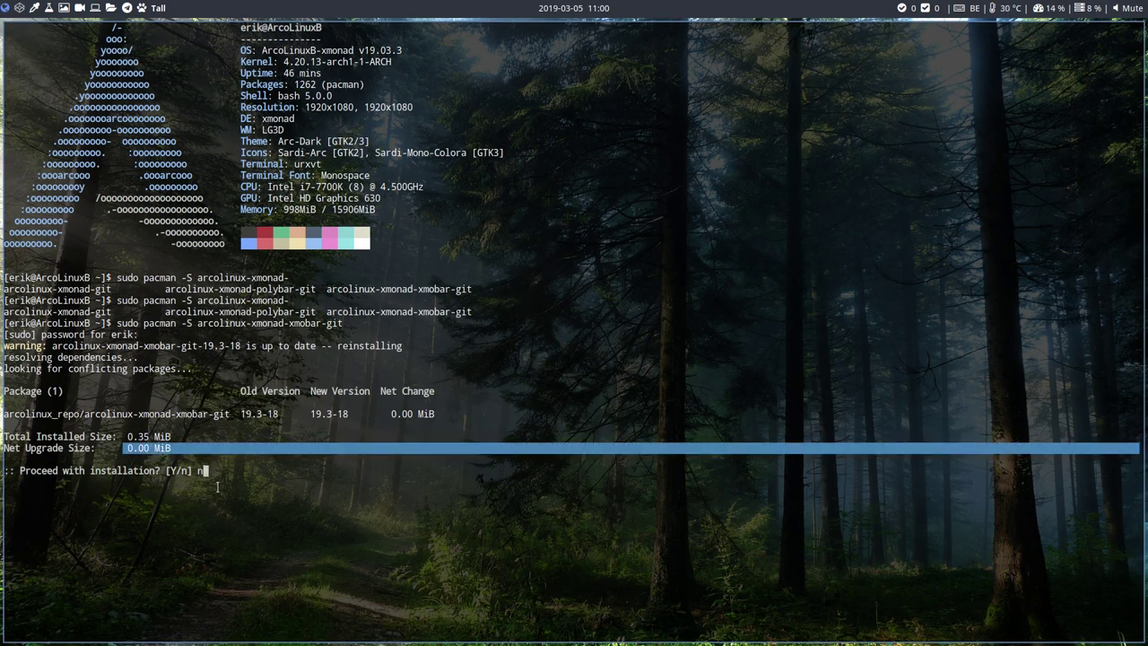
key("Return")
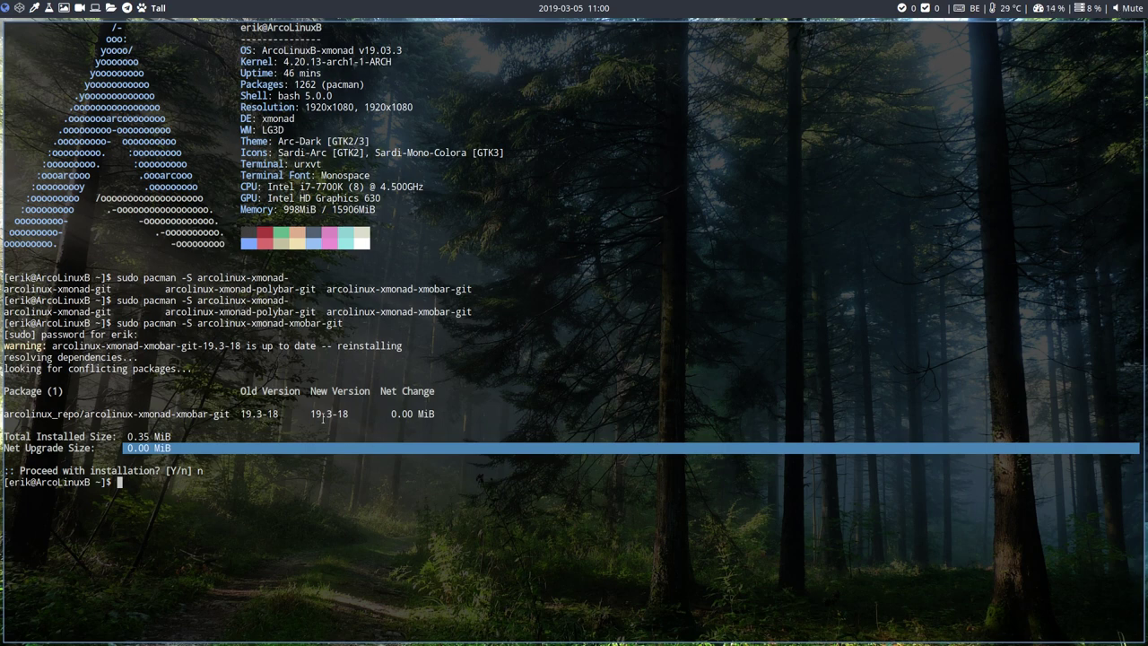
left_click(219, 461)
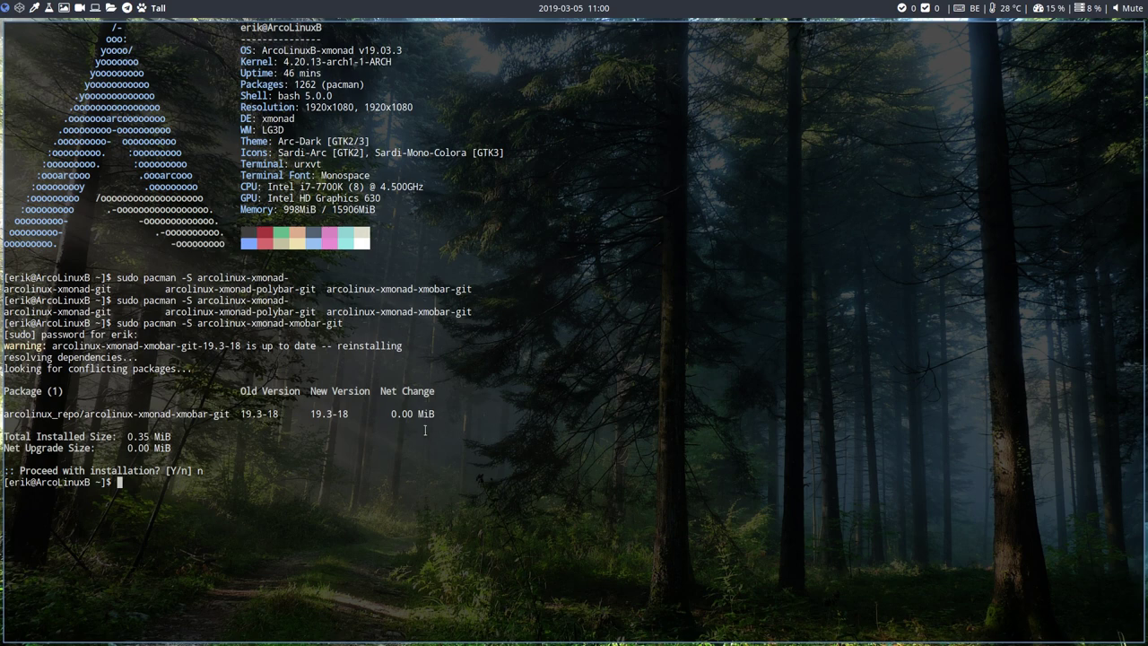
View the Bluetooth settings from the desktop's Settings window and close both windows
key("ctrl+alt+m")
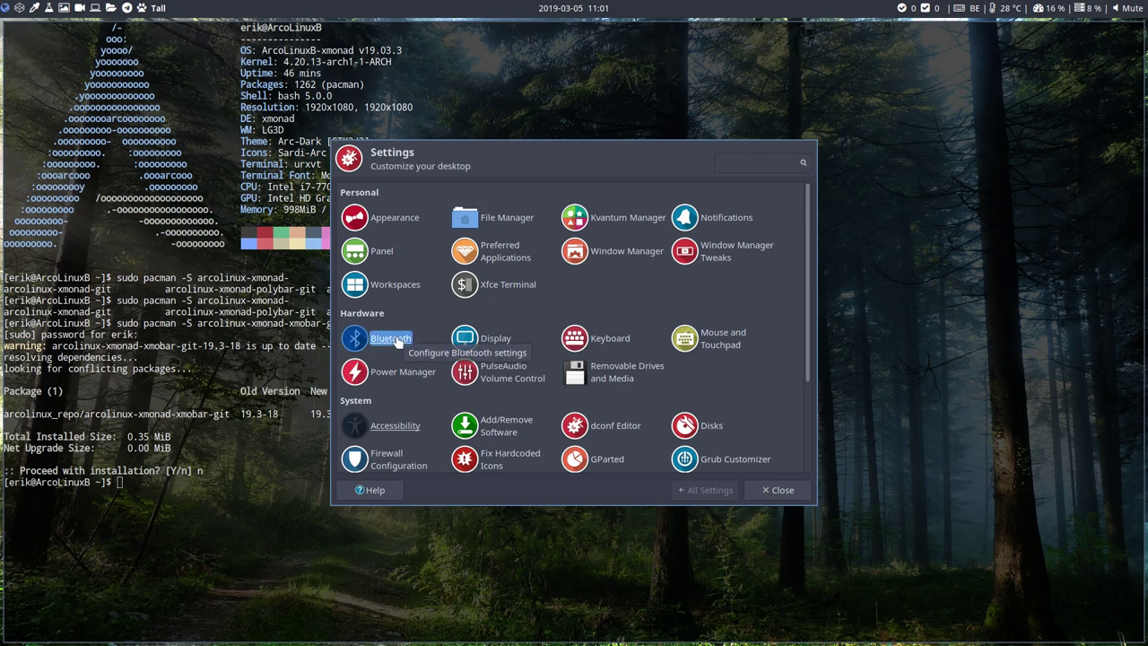
left_click(395, 339)
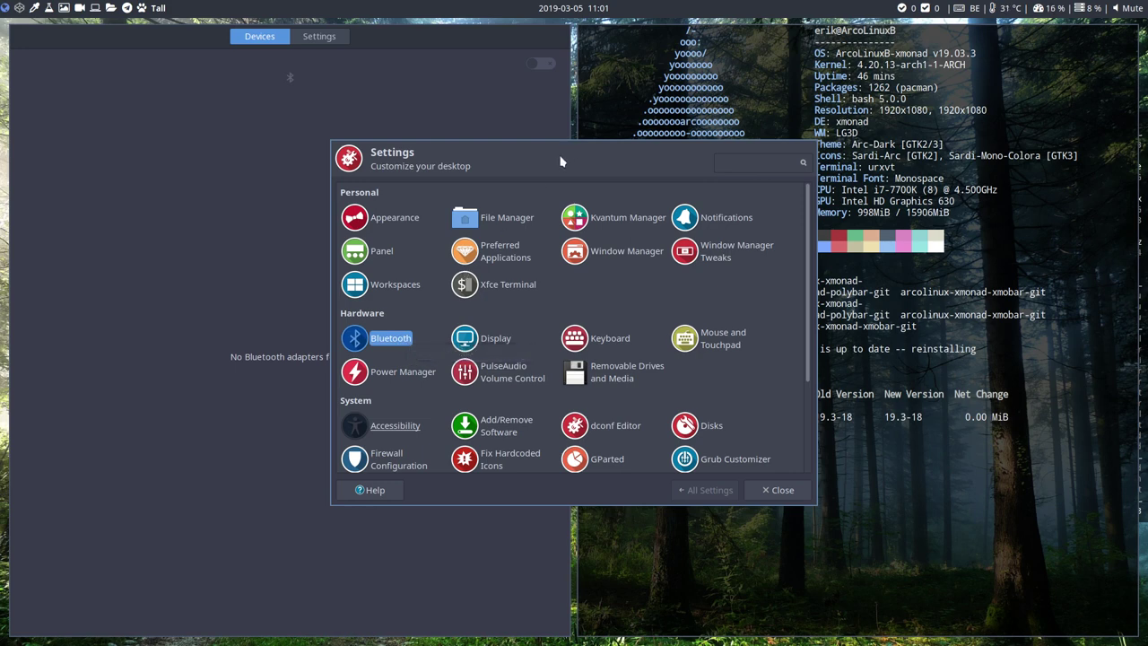
left_click(777, 491)
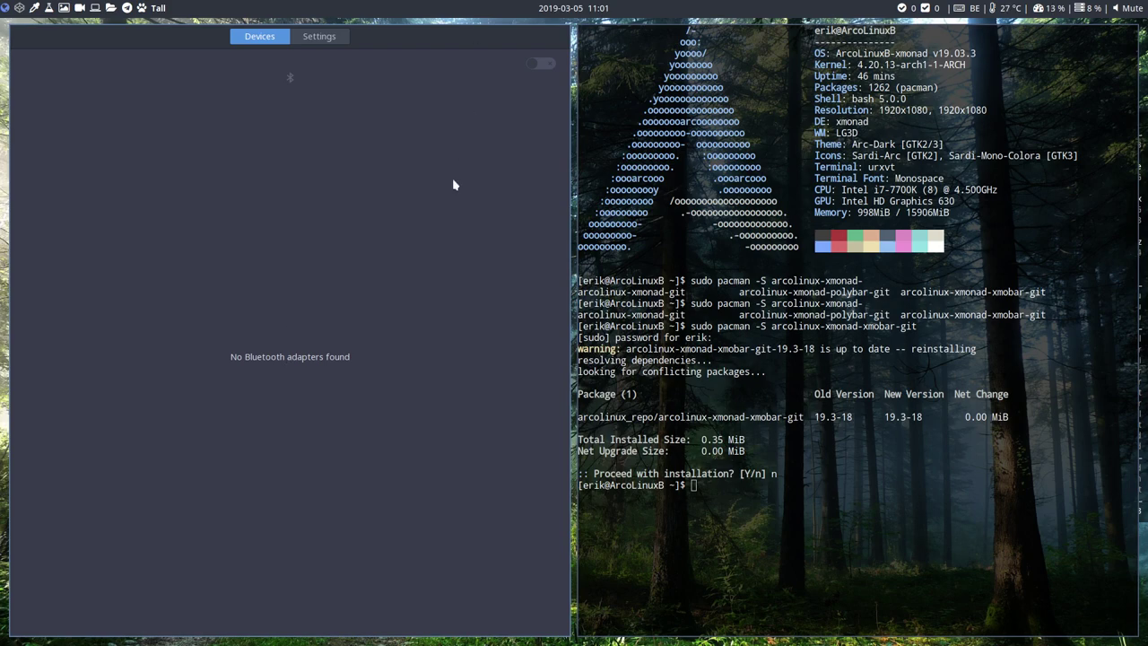
key("super+q")
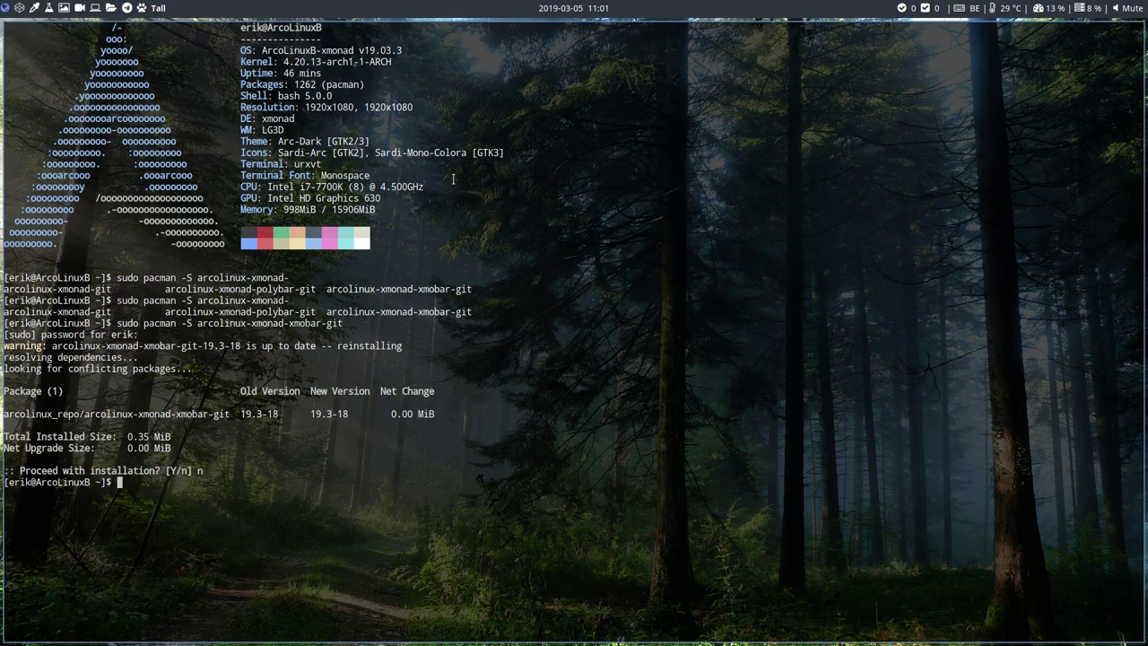
Launch the Xfce Settings window from the application launcher by searching for xfce, and close it
key("super+shift+Return")
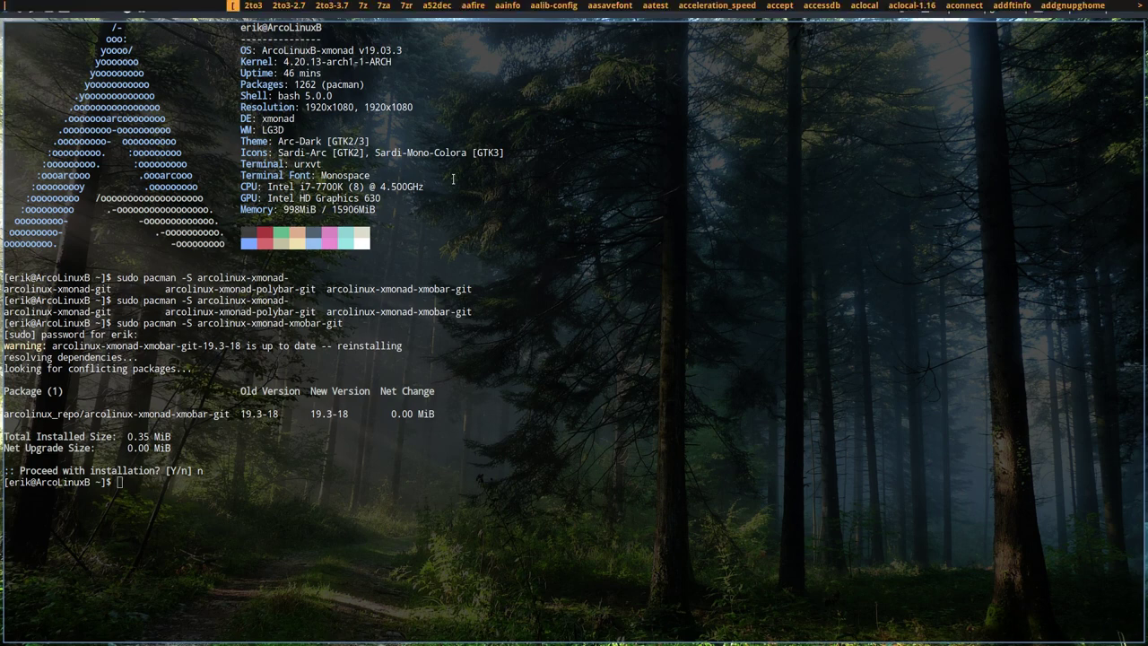
type("xfce")
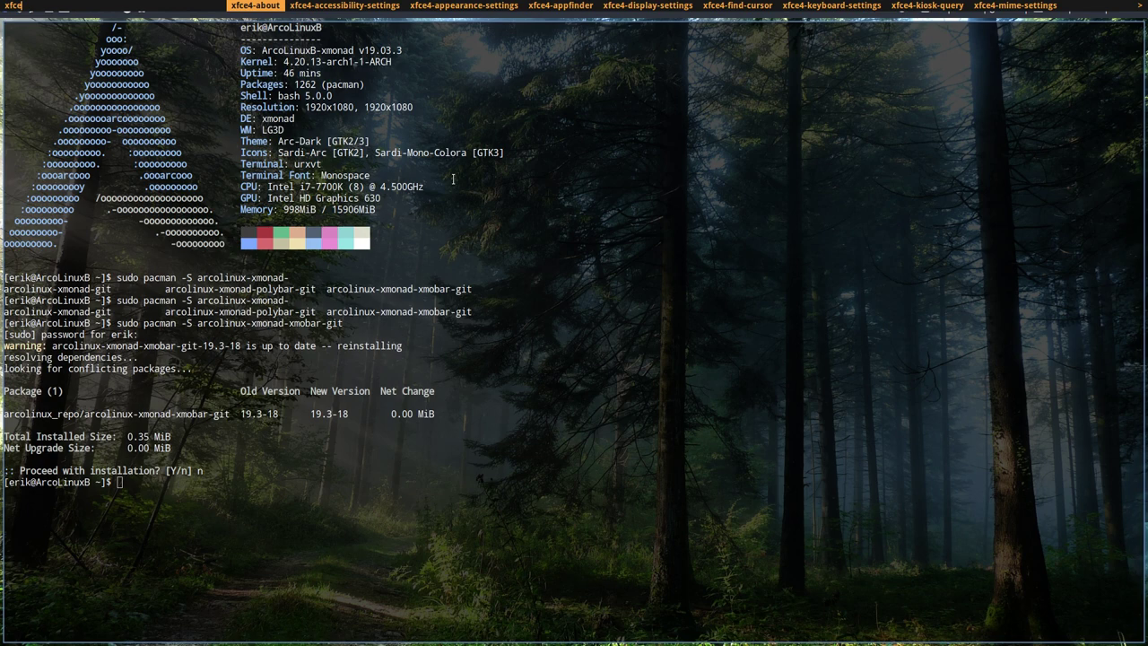
key("Return")
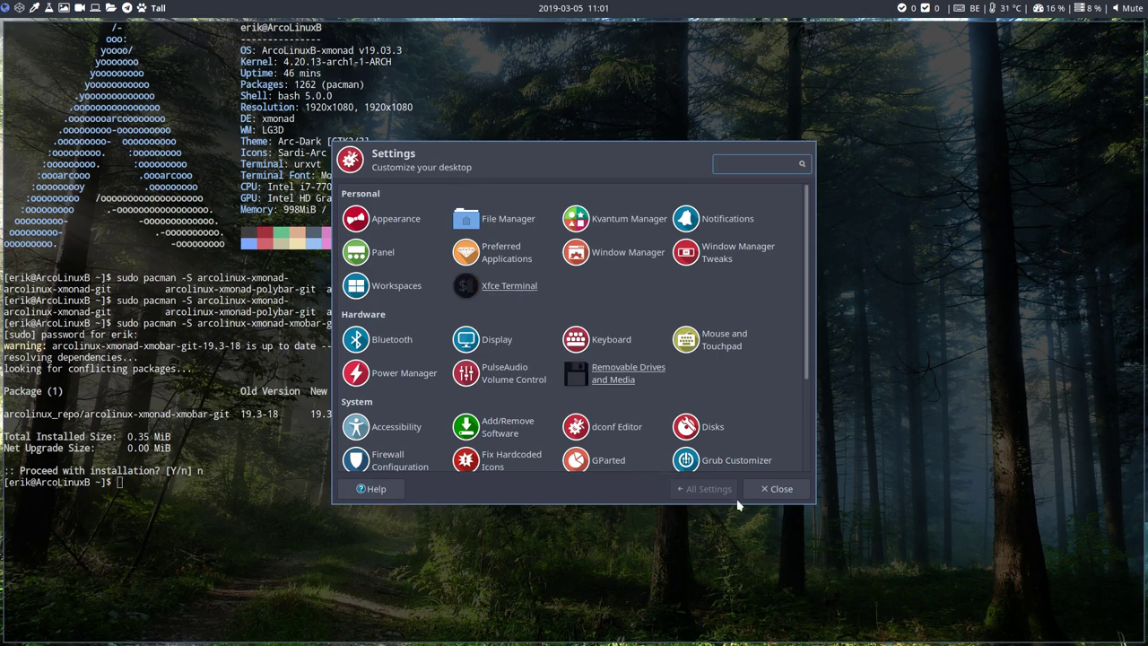
left_click(773, 488)
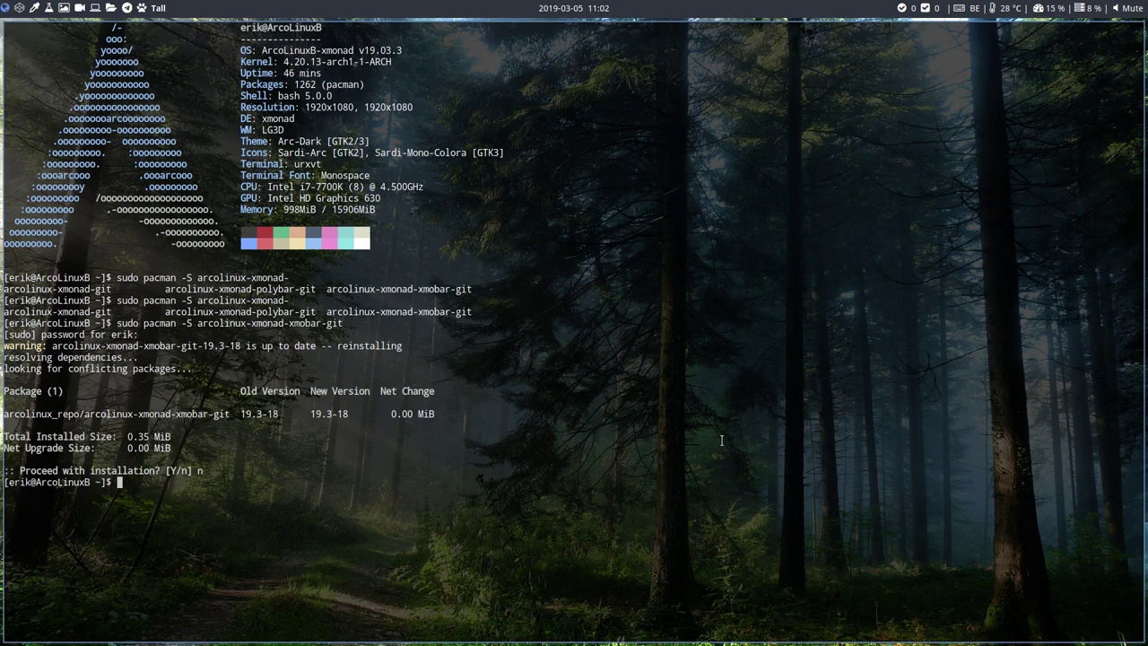
Run the update command in the terminal to upgrade the system packages
type("update")
key("Return")
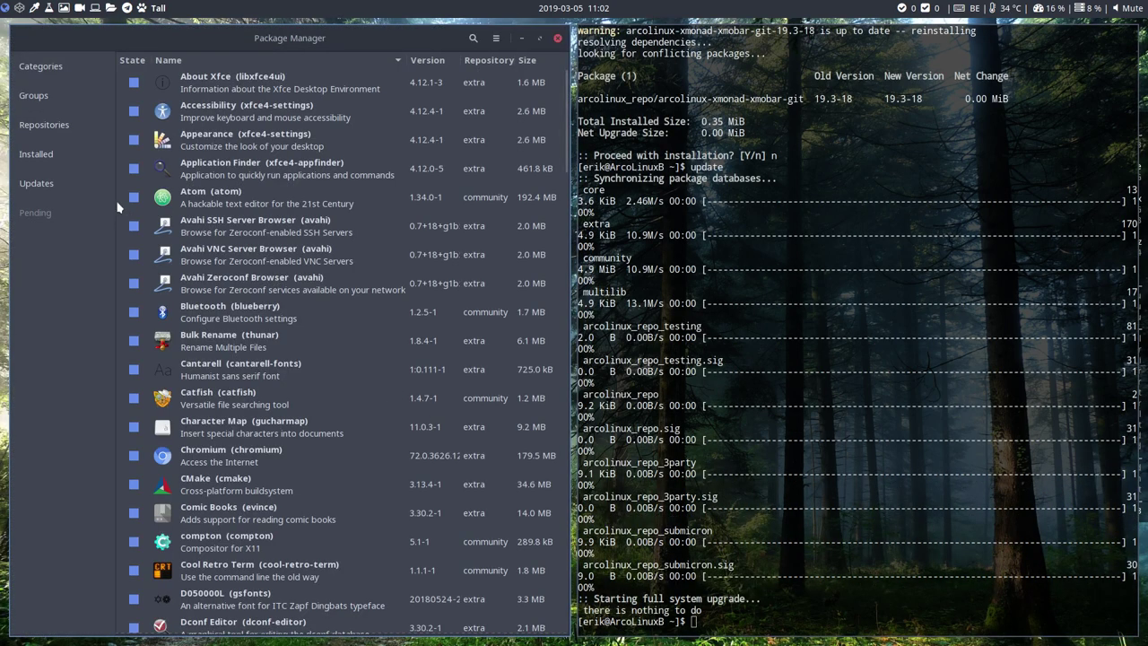
In Package Manager, refresh the databases from the Updates view, authenticating with the account password, and close the window
left_click(49, 184)
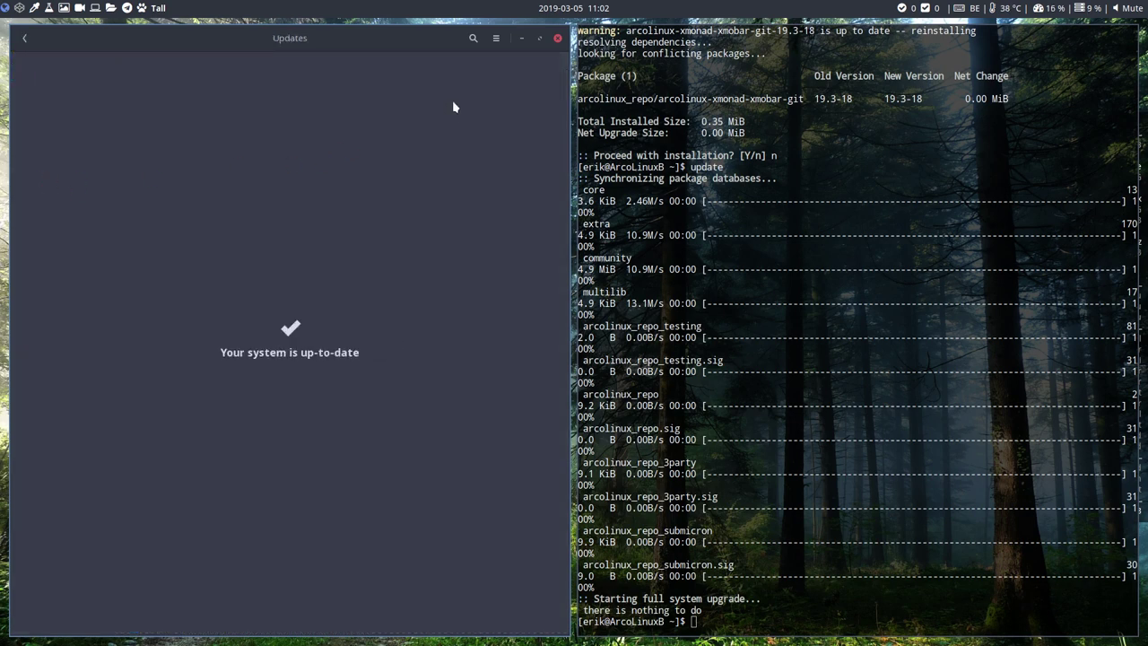
left_click(496, 38)
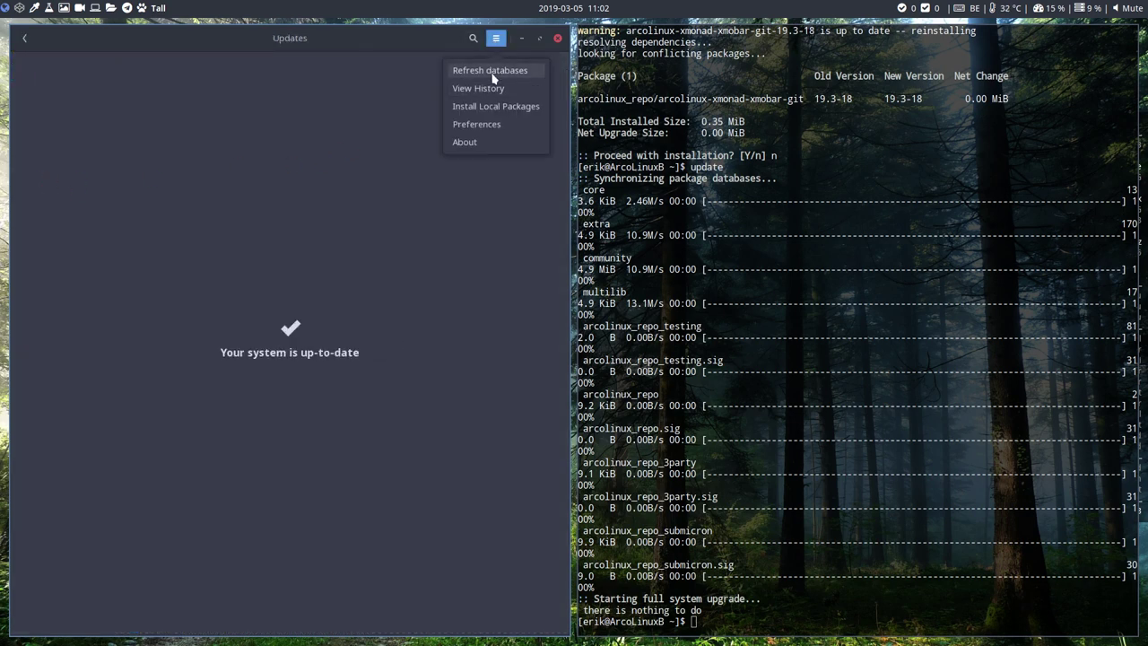
left_click(493, 70)
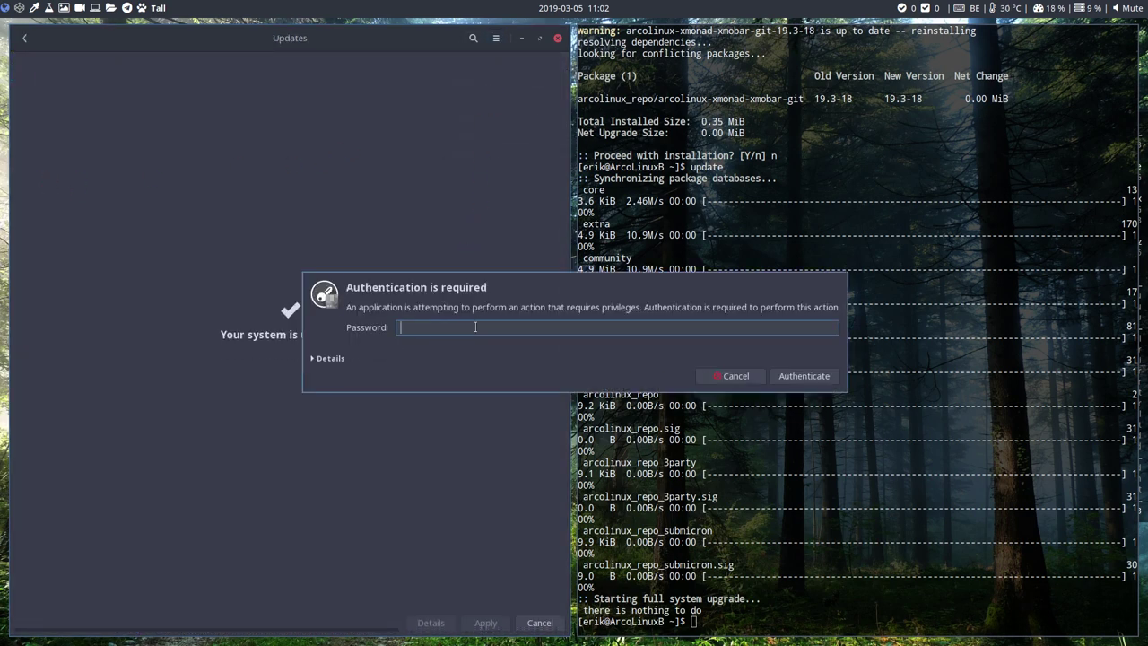
type("****")
key("Return")
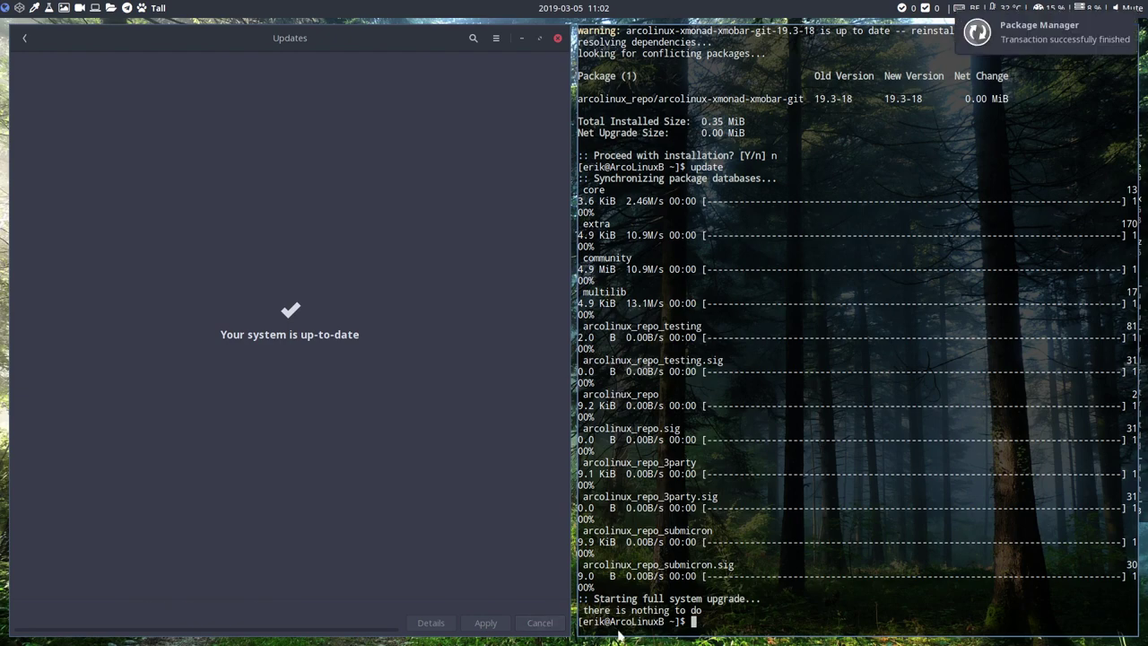
left_click(557, 38)
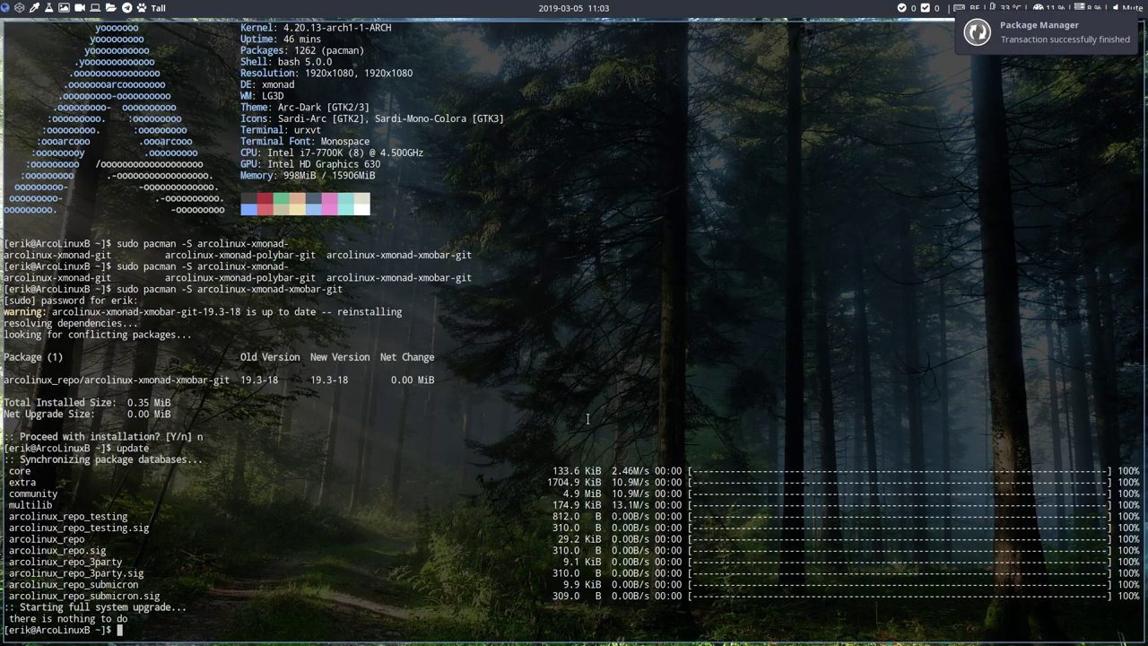
Run pksyua to update the system including AUR packages, and close the terminal
type("pksyua")
key("Return")
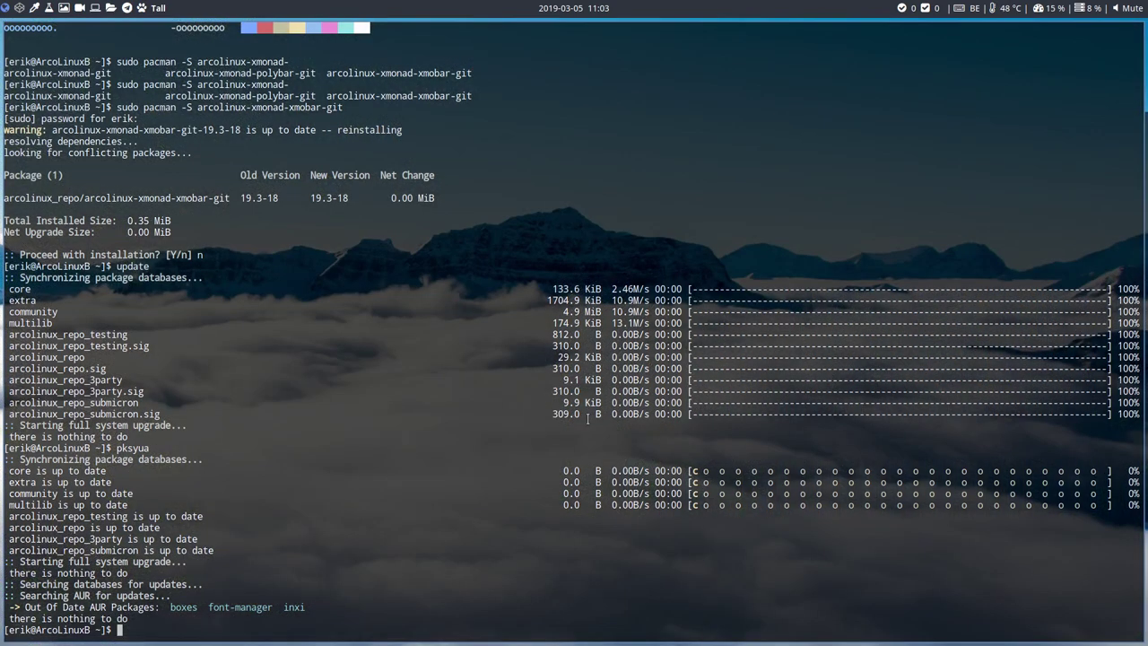
key("super+shift+q")
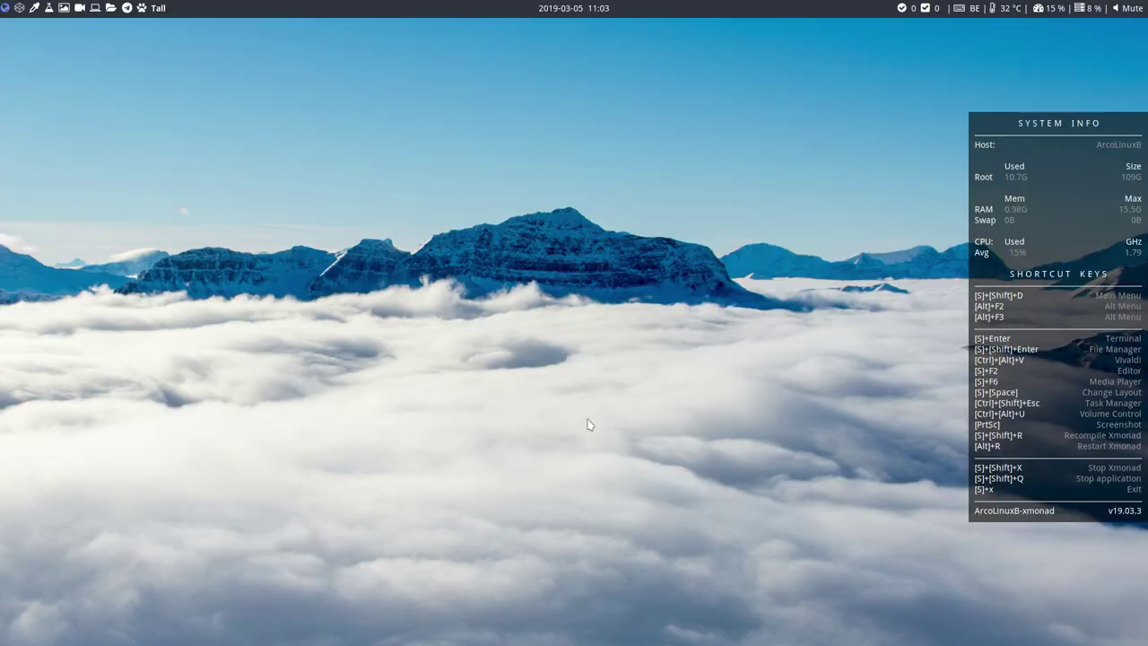
Run kc in a new terminal to remove the desktop's system info panel, and close the terminal
key("super+Return")
type("kc")
key("Return")
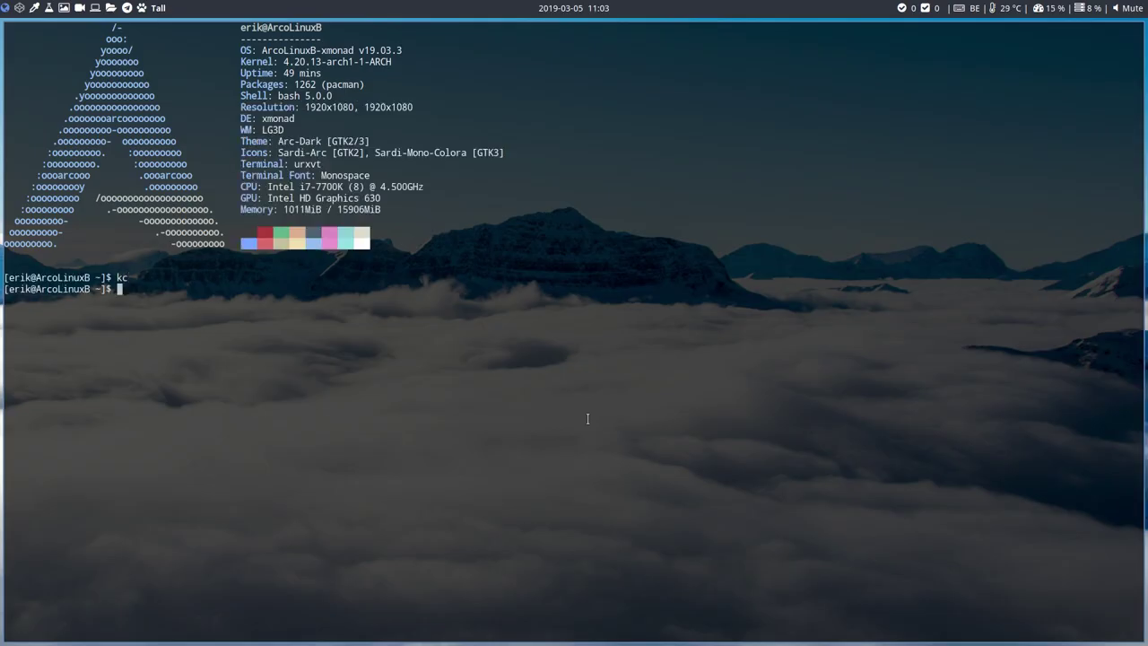
key("super+q")
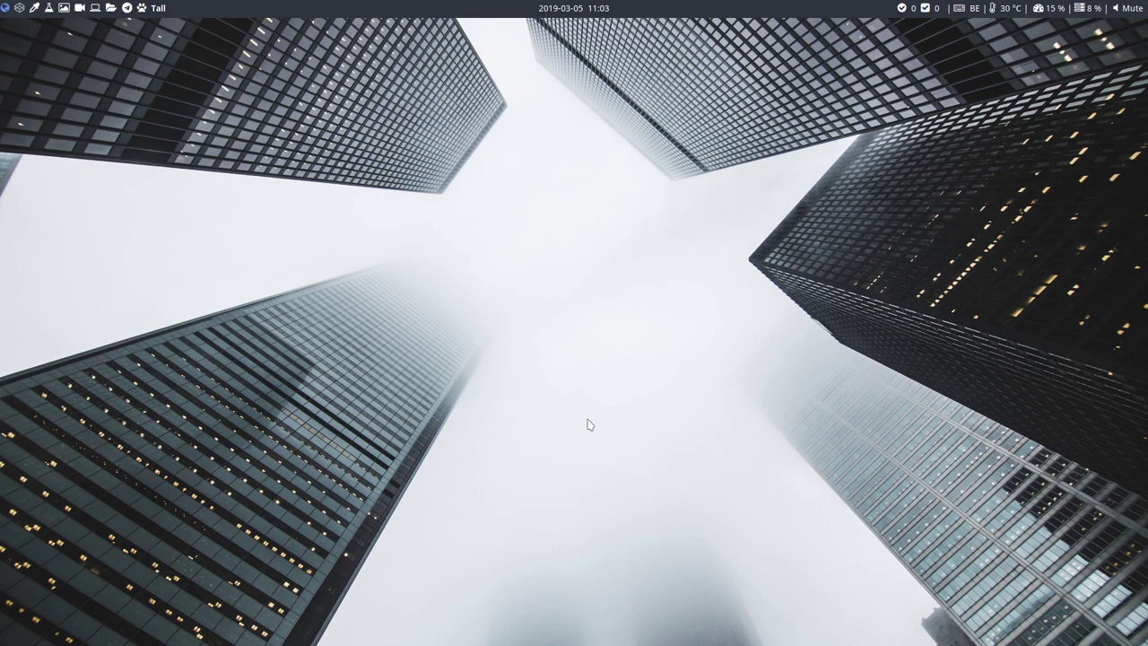
Open a terminal and try to display Variety's help with variety -h
key("super+Return")
type("vari")
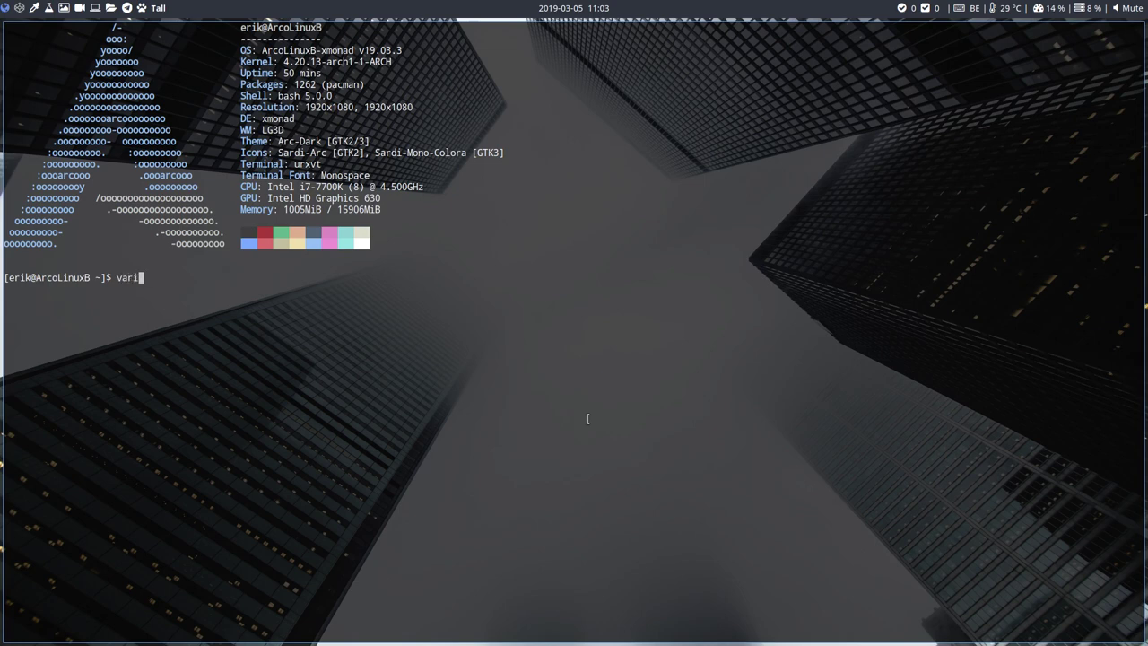
type("ety --help")
key("BackSpace")
key("BackSpace")
key("BackSpace")
key("BackSpace")
key("BackSpace")
type("h")
key("Return")
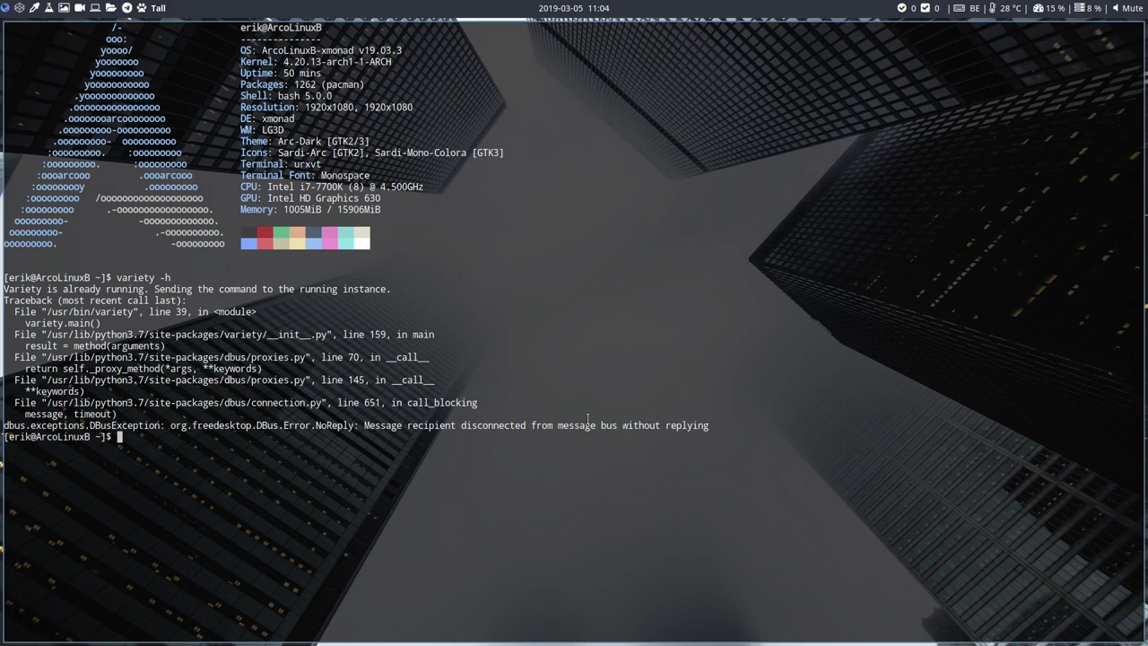
Run variety --help to list the wallpaper program's command-line options
key("Up")
key("BackSpace")
type("-help")
key("Return")
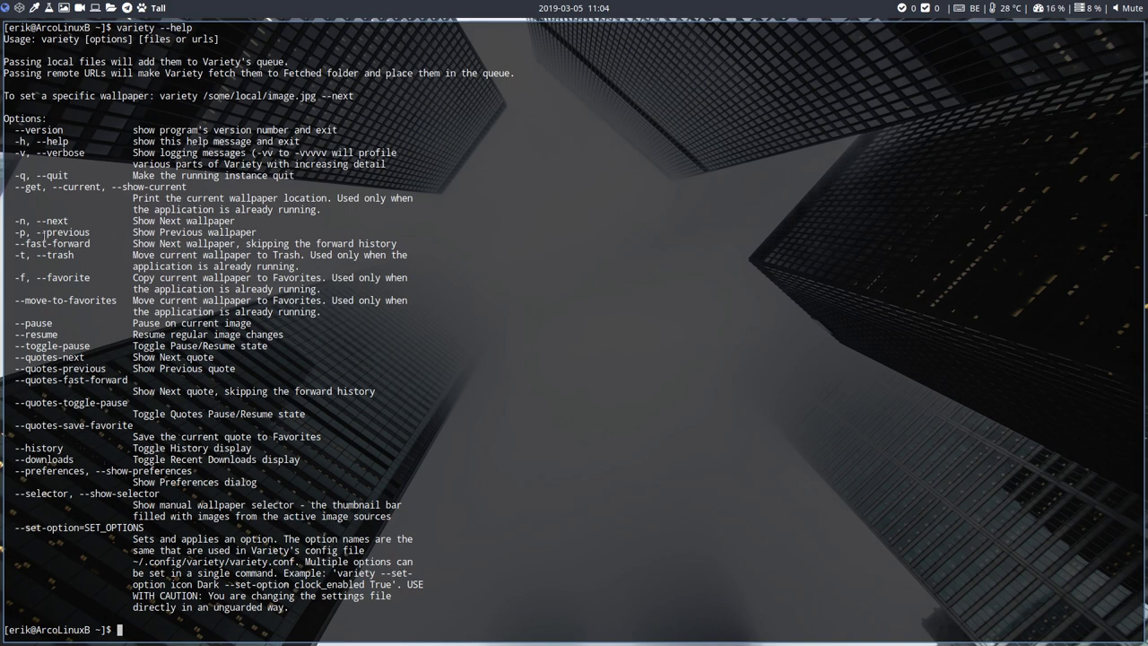
Examine the -n, --next and -p, --previous wallpaper options in the Variety help listing
left_click_drag(70, 220, 7, 221)
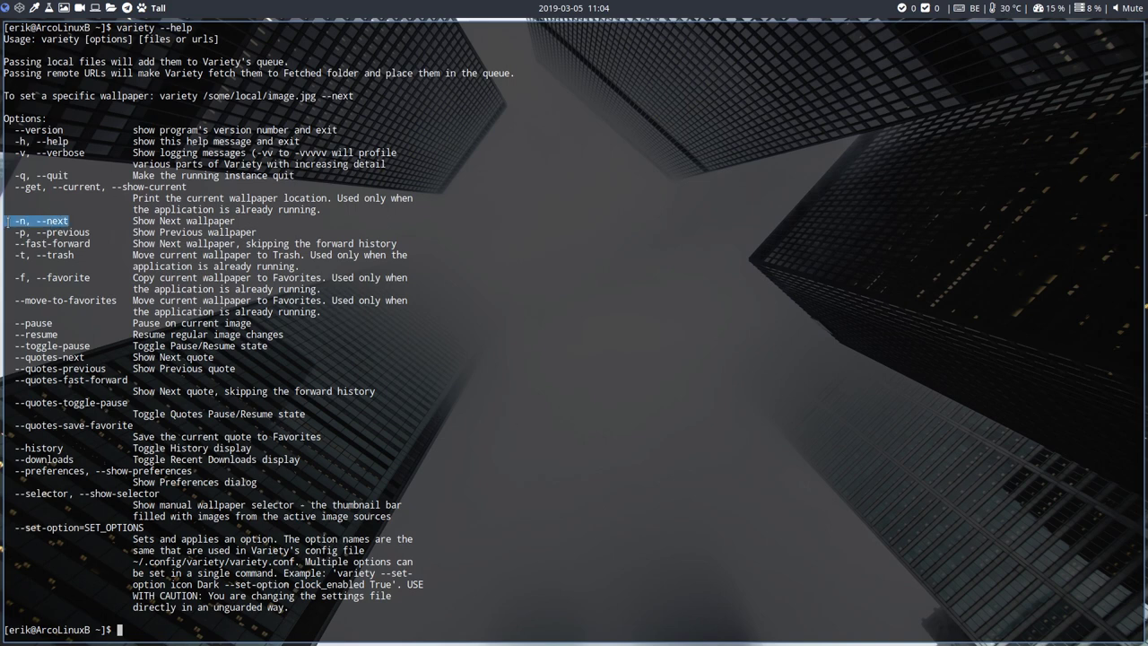
left_click(58, 310)
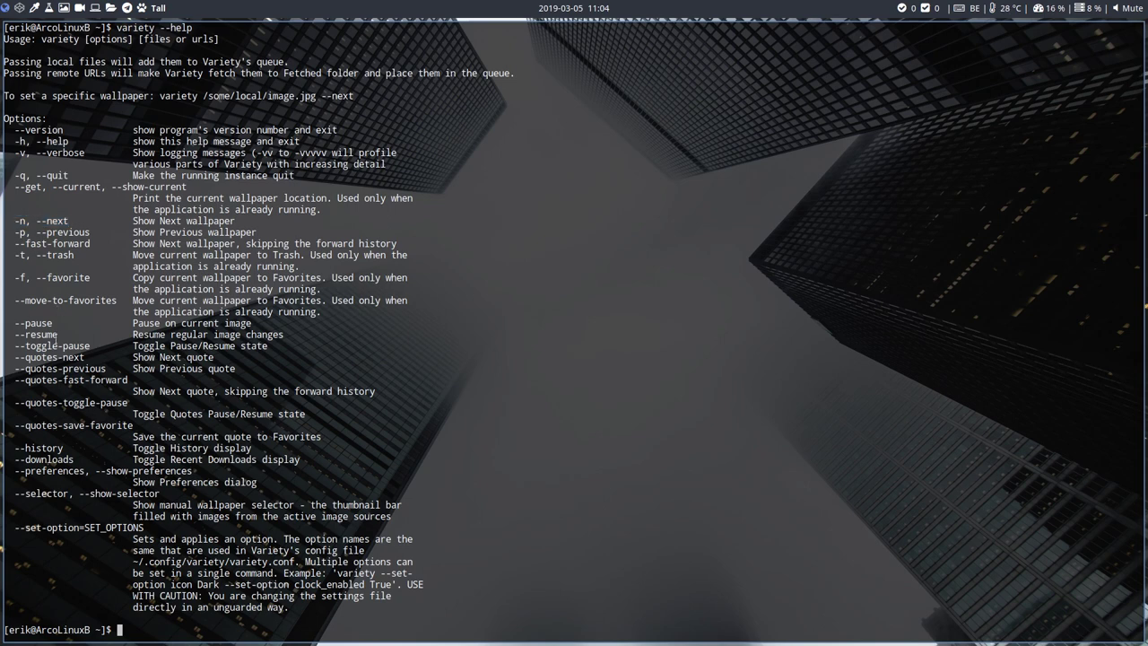
left_click_drag(72, 221, 10, 221)
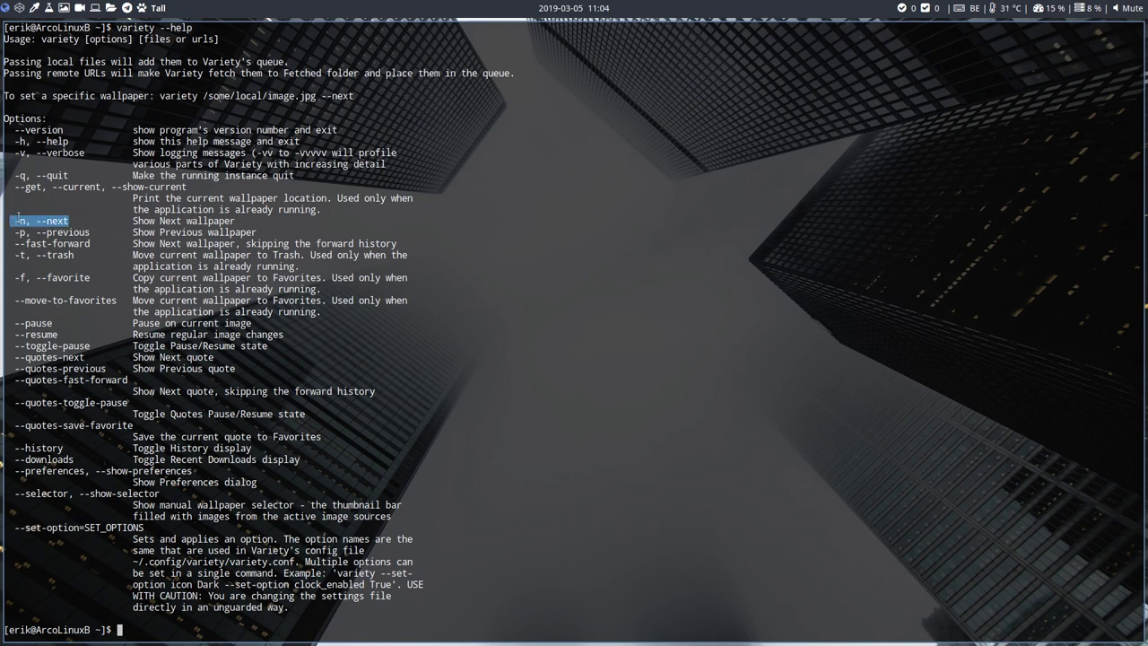
left_click_drag(90, 232, 13, 232)
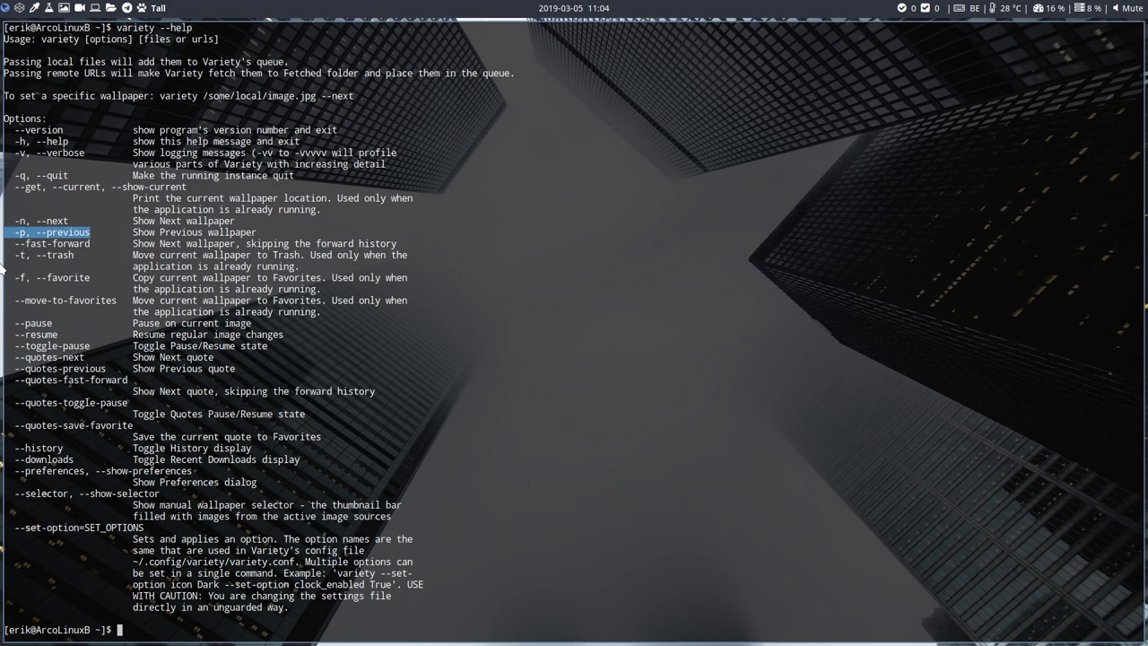
left_click(76, 279)
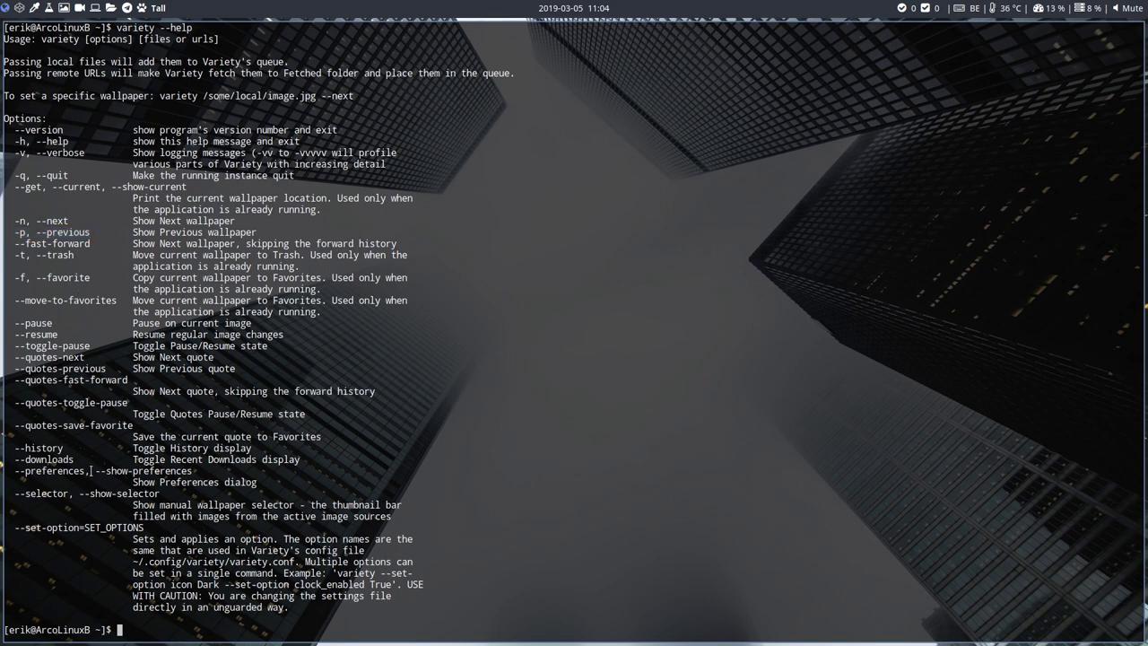
Run variety --preferences in the terminal to open the wallpaper program's preferences
type("variety ")
type("--fav")
key("BackSpace")
key("BackSpace")
key("BackSpace")
type("preferc")
key("BackSpace")
type("ences")
key("Return")
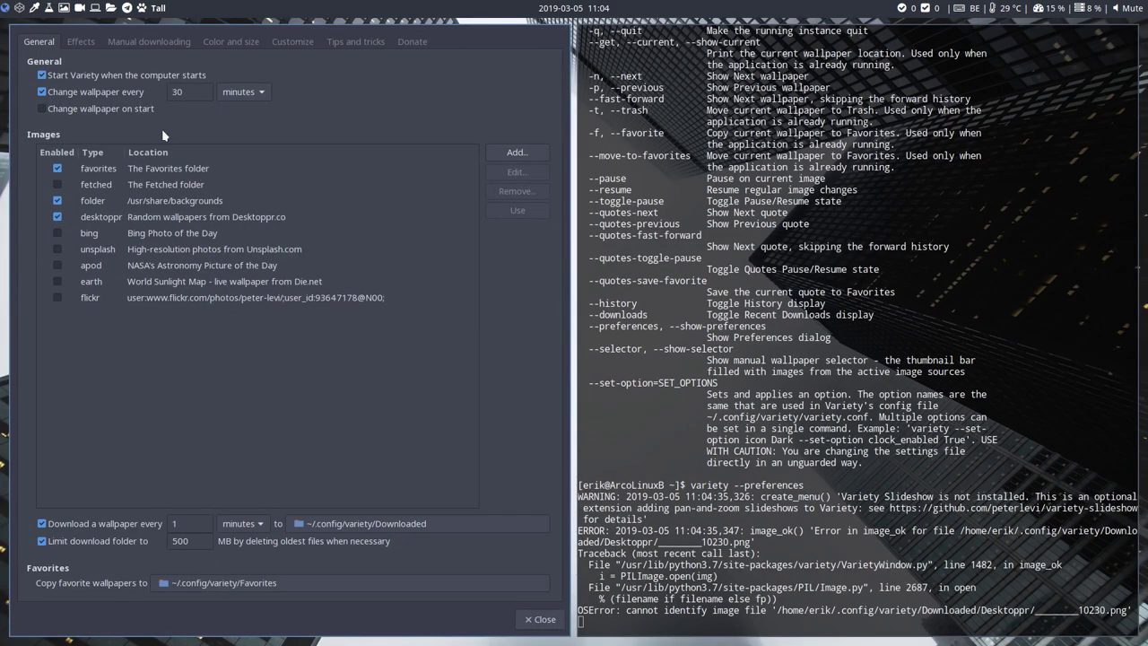
Set the folder for copying favorite wallpapers to ~/Dropbox/Apps/Desktoppr, and close the preferences and the terminal
left_click(190, 584)
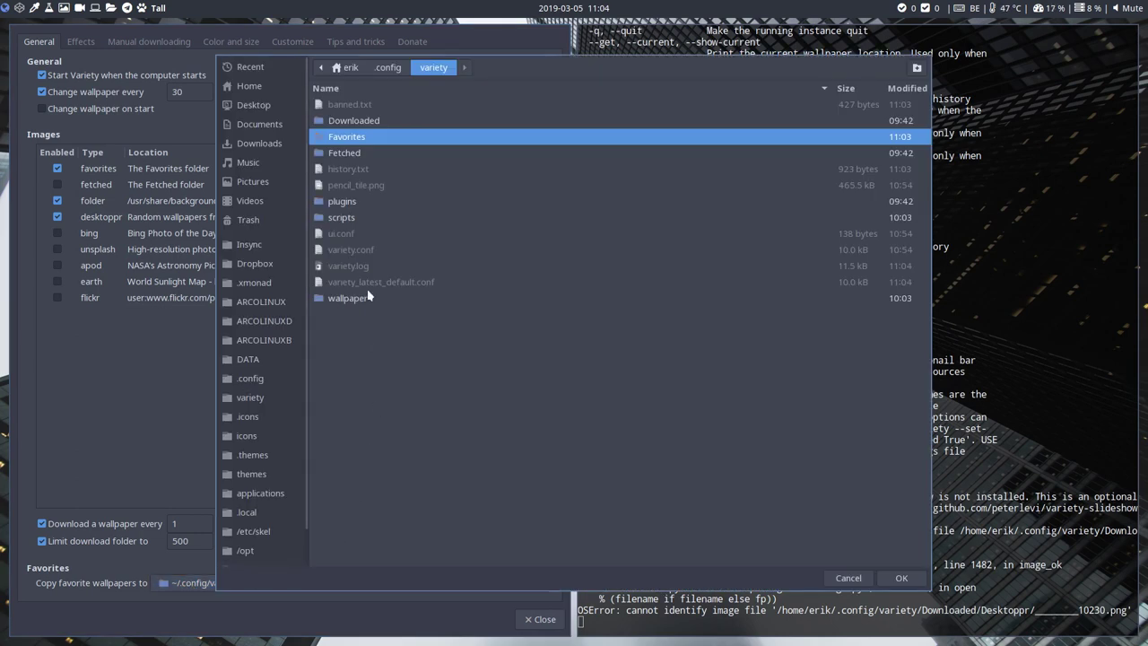
left_click(258, 92)
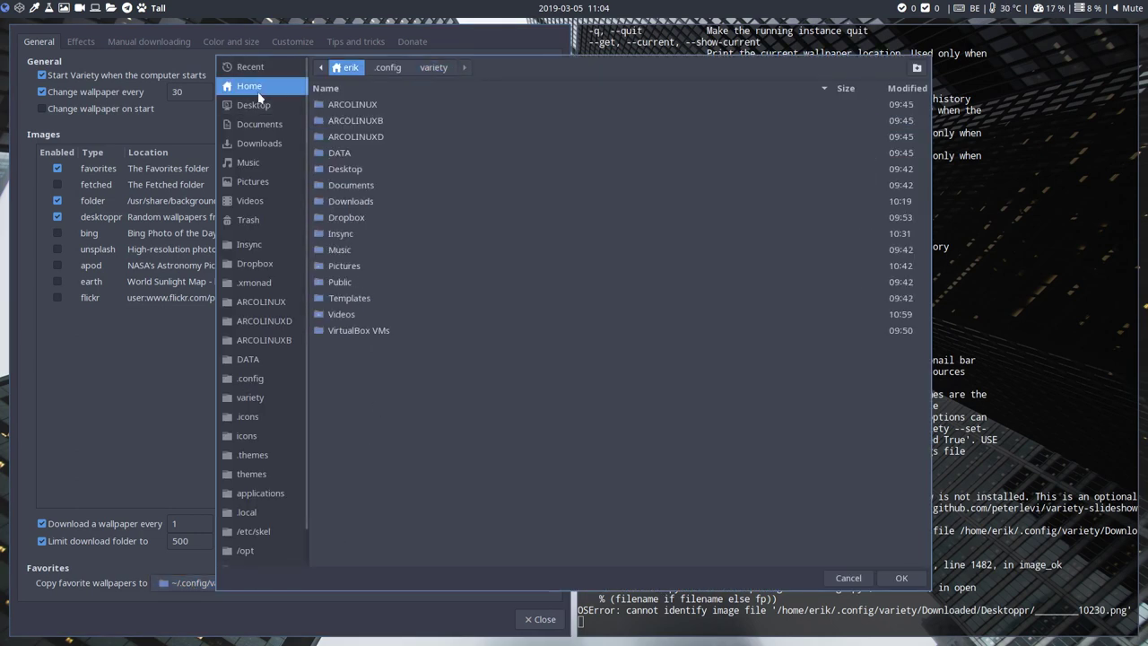
left_click(332, 217)
double_click(332, 217)
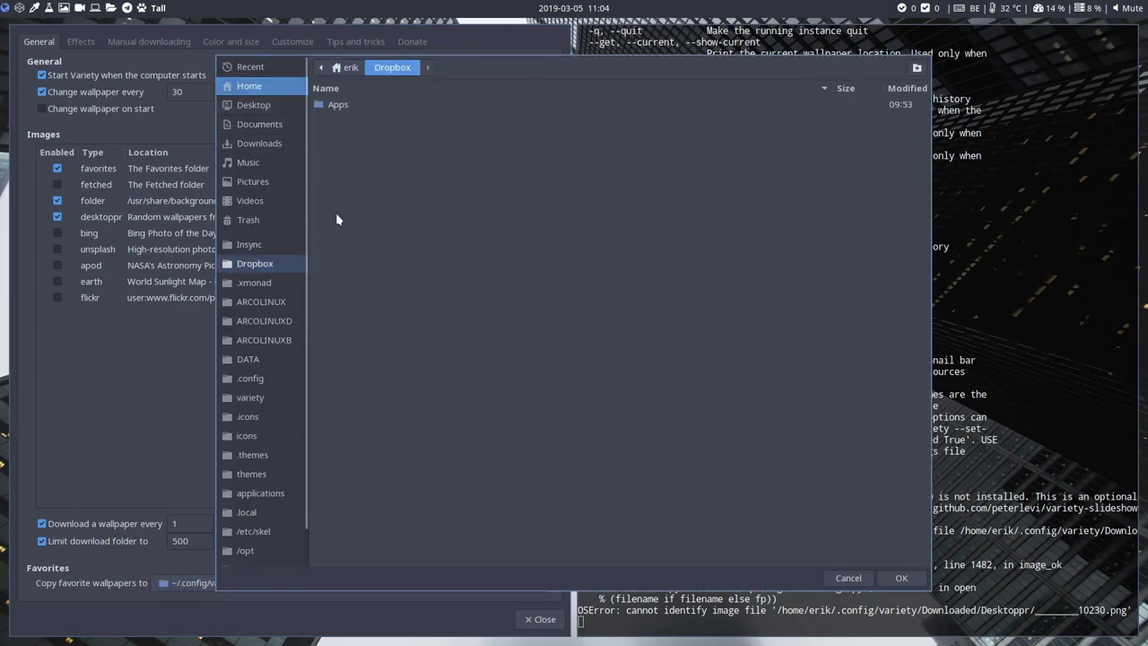
double_click(339, 106)
double_click(340, 108)
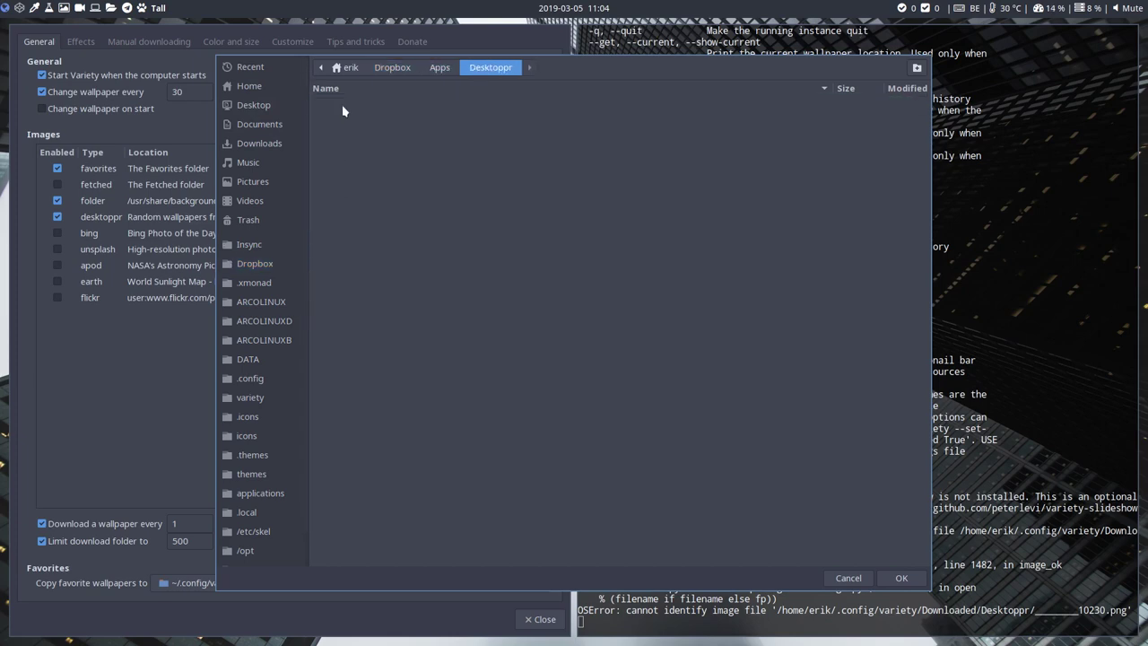
left_click(886, 576)
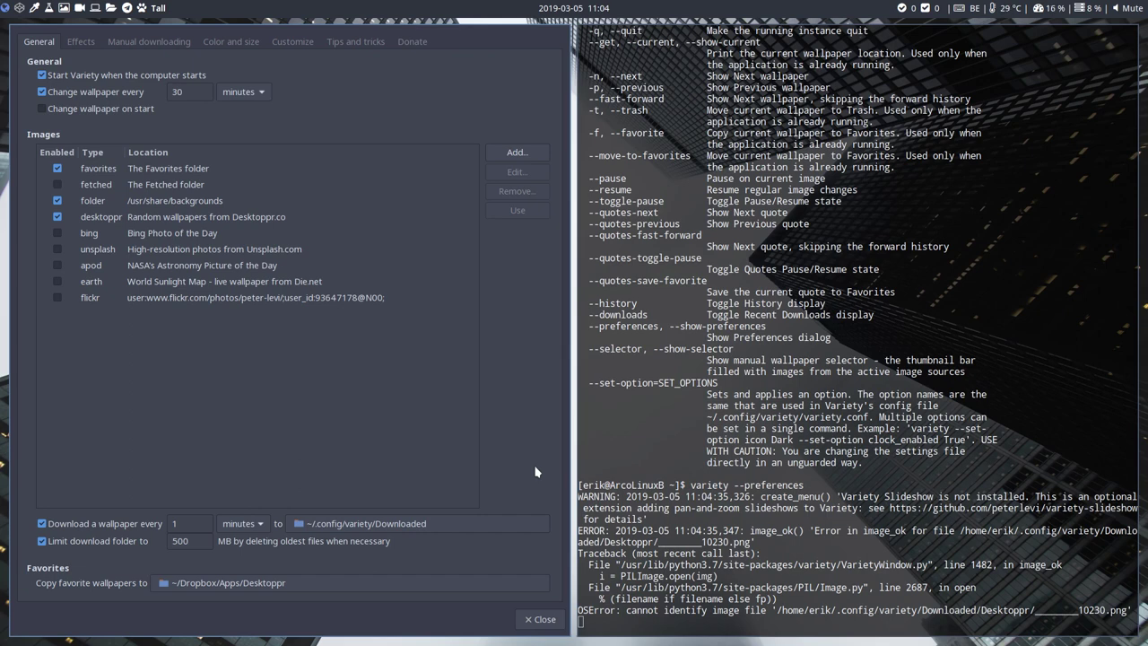
left_click(541, 619)
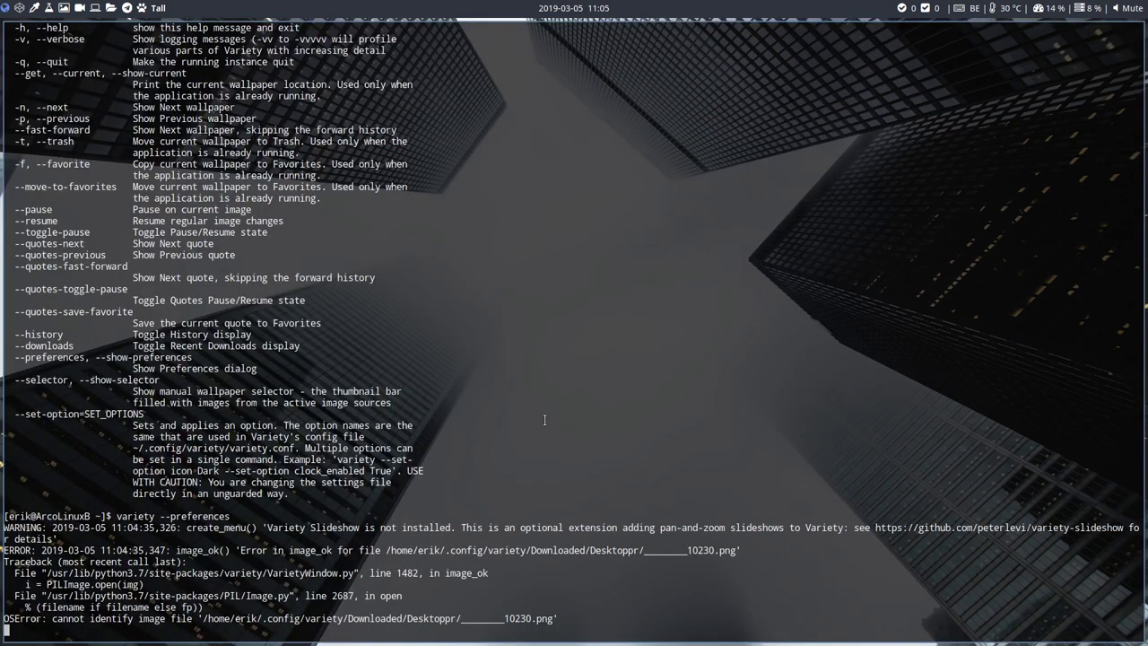
key("super+q")
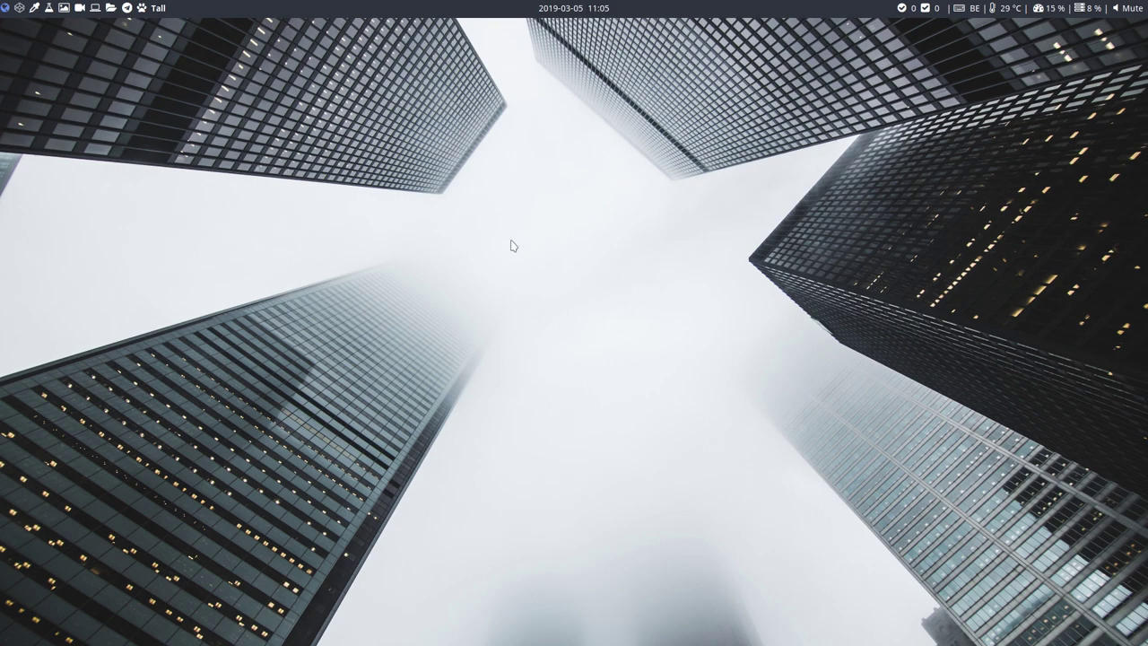
Bring up the logout screen with its session options and dismiss it without choosing one
key("super+x")
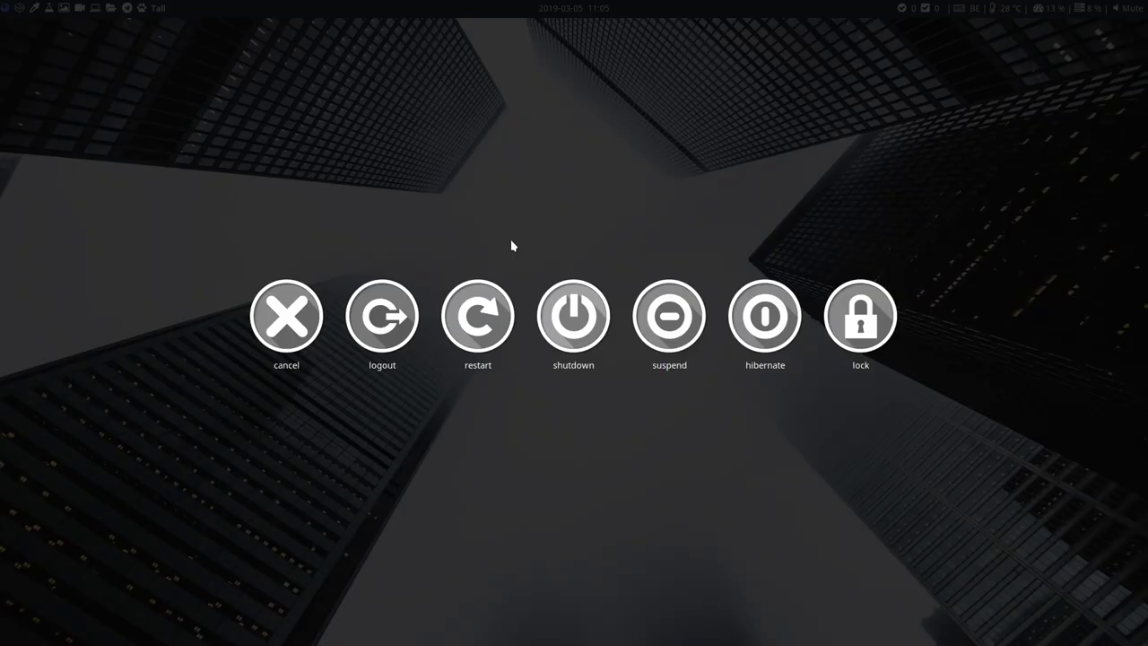
key("Escape")
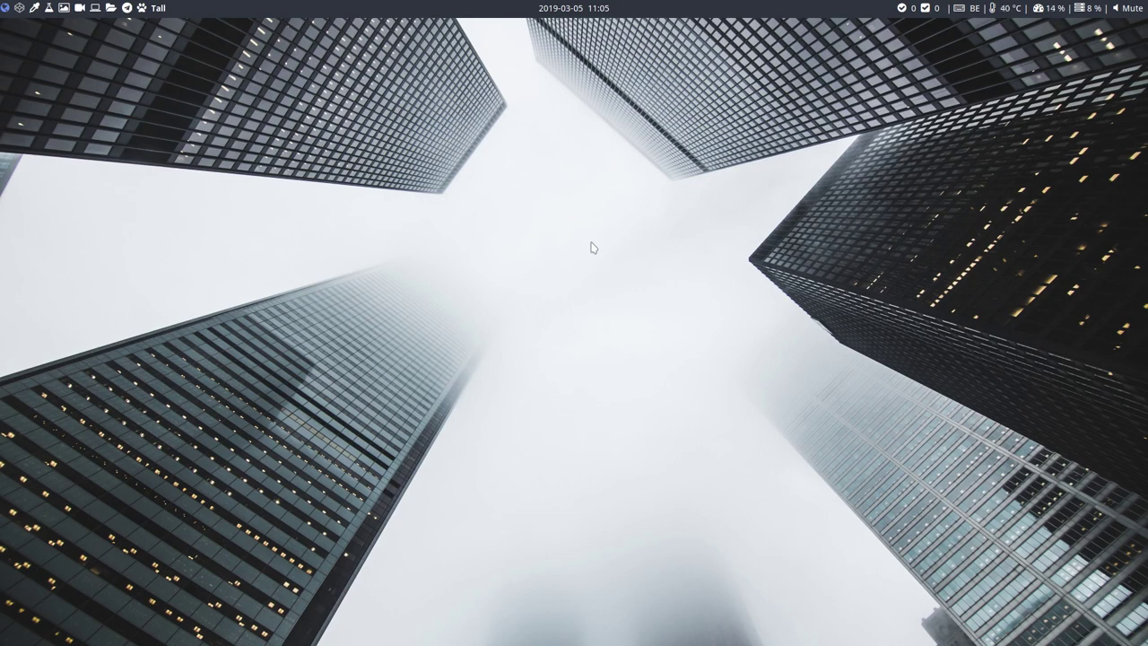
Open the audio volume control and look through its playback, recording, output device, input device and configuration pages
key("super+v")
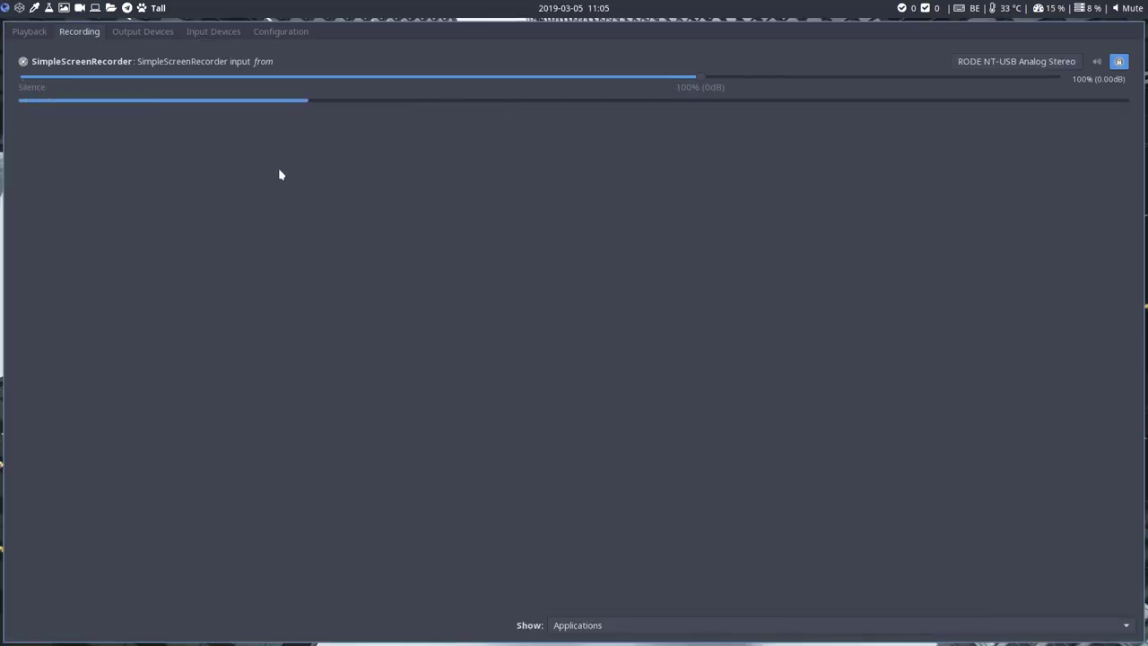
left_click(31, 32)
left_click(80, 32)
left_click(143, 32)
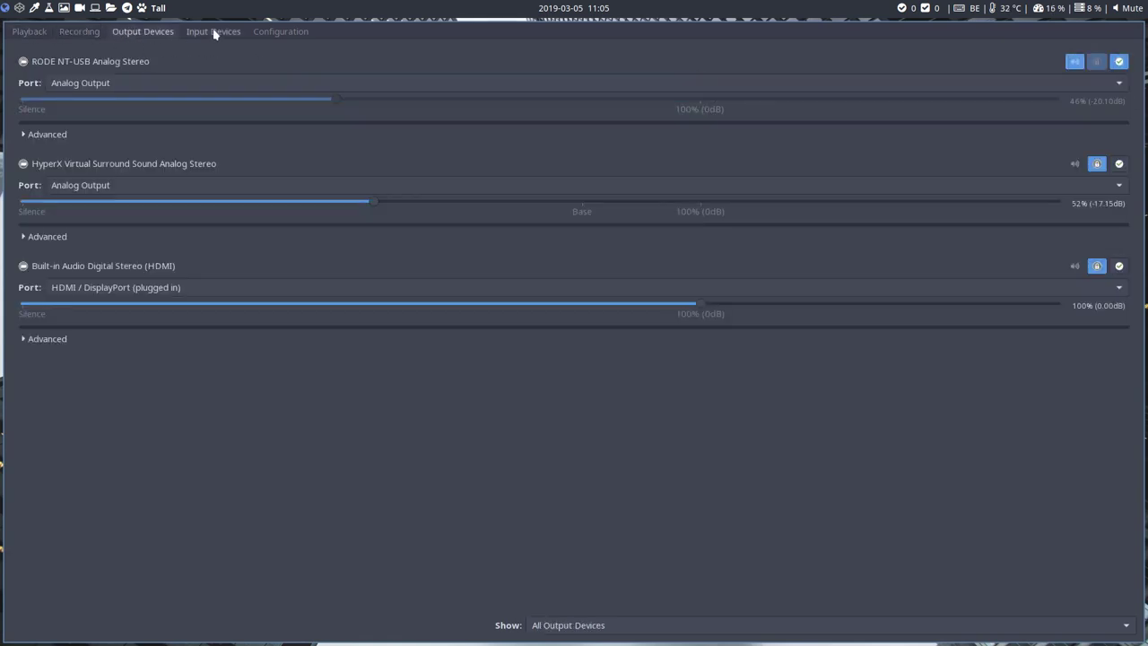
left_click(213, 32)
left_click(260, 32)
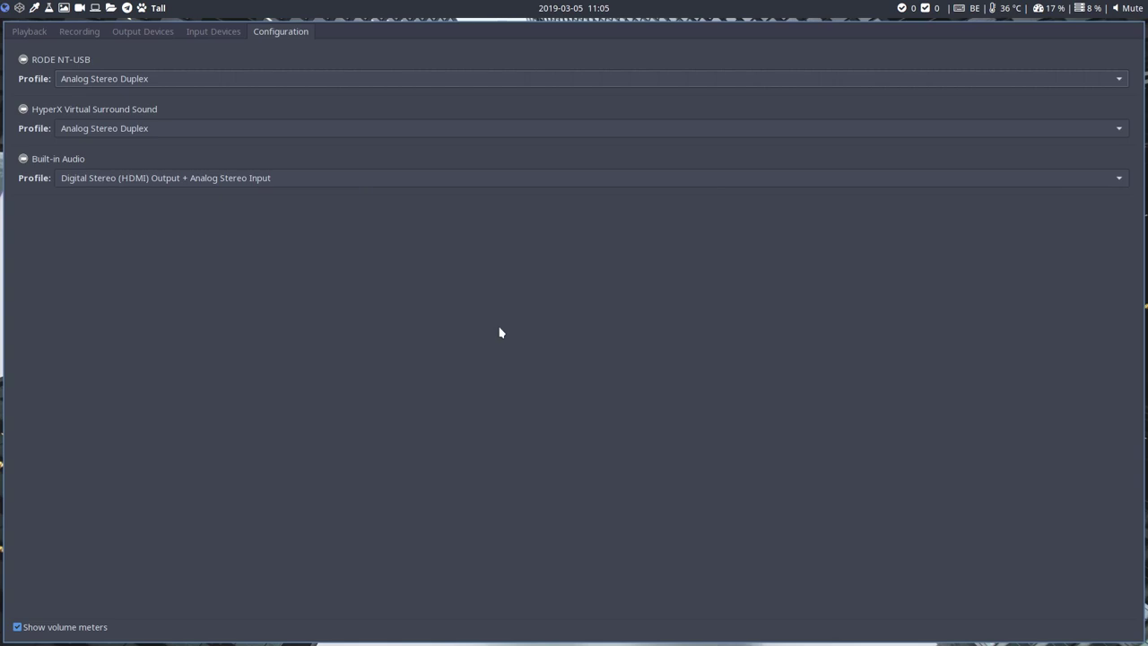
left_click(206, 34)
left_click(154, 33)
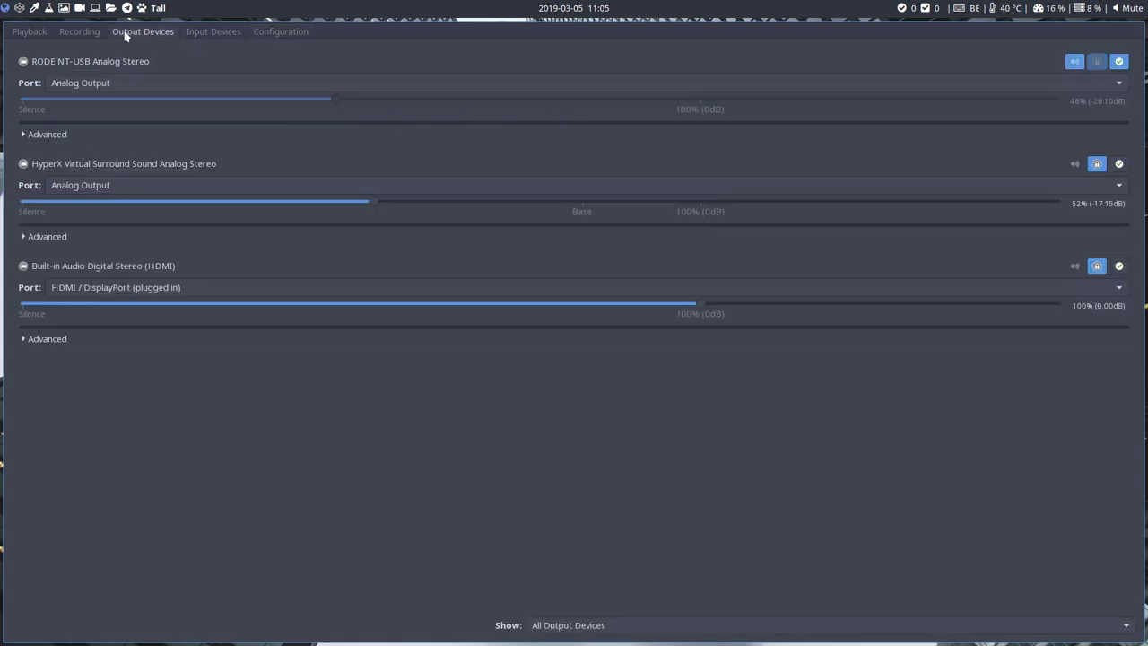
left_click(87, 34)
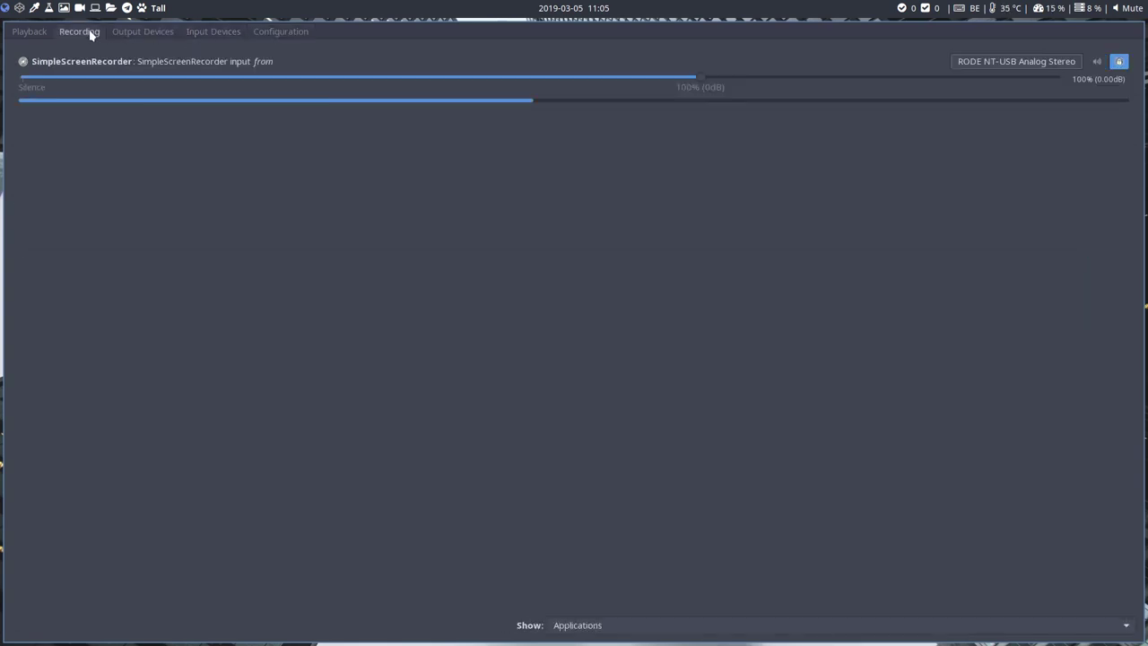
Unmute the system sound from the status bar and raise the volume to 66%
left_click(1127, 9)
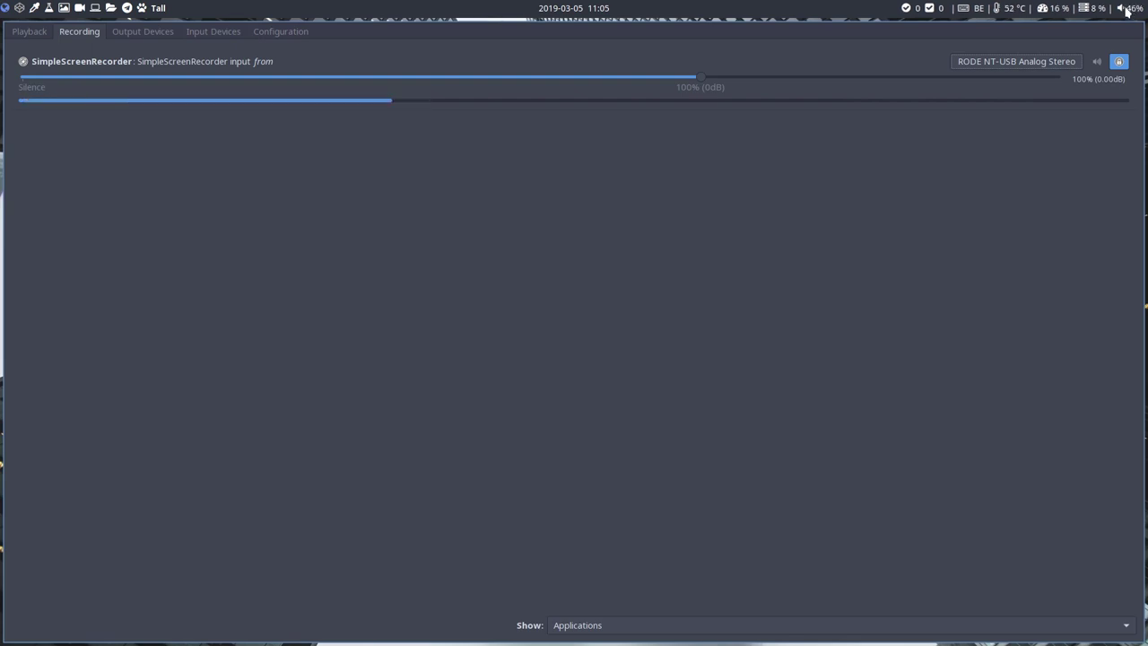
scroll(1127, 10, "down", 1)
scroll(1127, 9, "down", 3)
key("XF86AudioRaiseVolume")
key("XF86AudioRaiseVolume")
key("XF86AudioRaiseVolume")
key("XF86AudioRaiseVolume")
key("XF86AudioRaiseVolume")
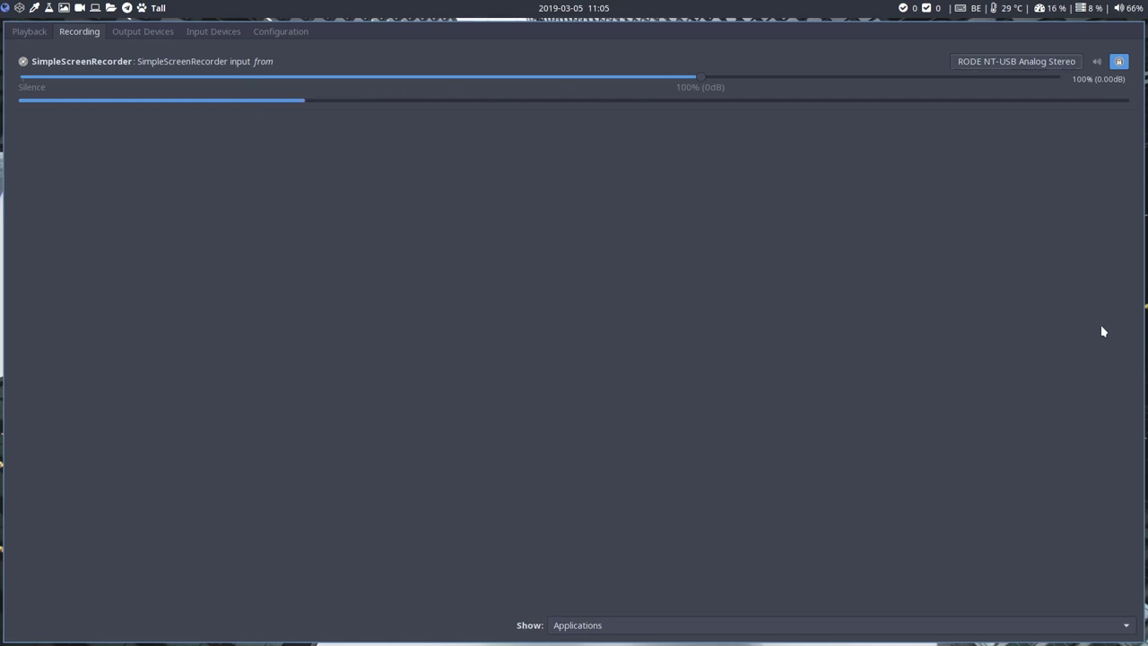
Mute and unmute the system sound, and close the volume control window
key("XF86AudioMute")
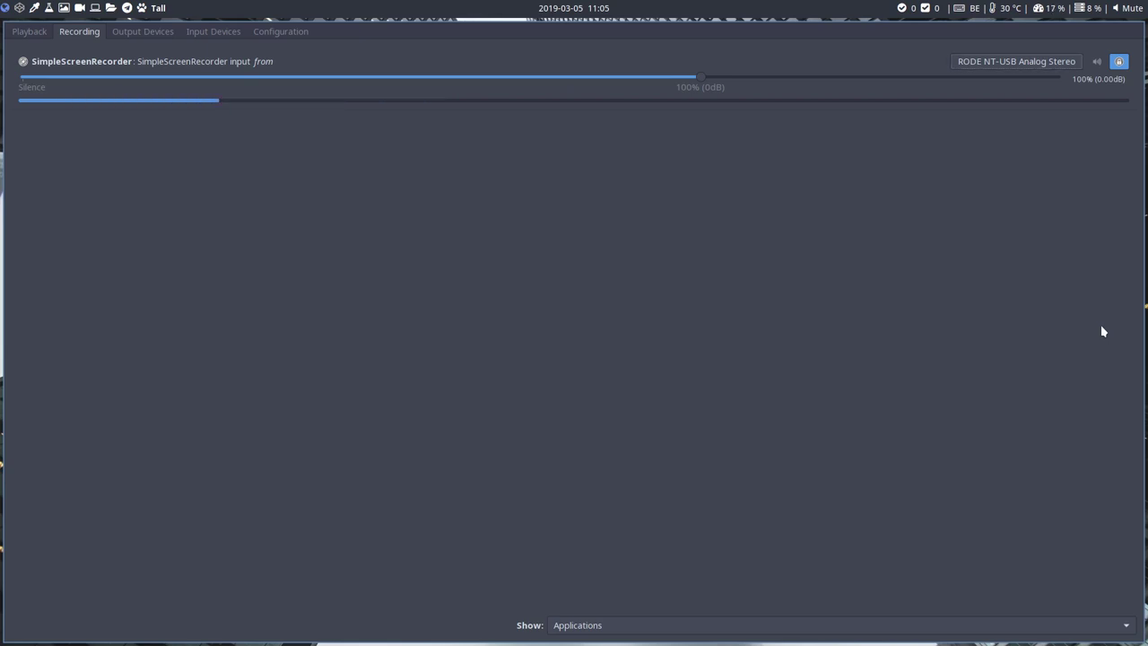
key("XF86AudioMute")
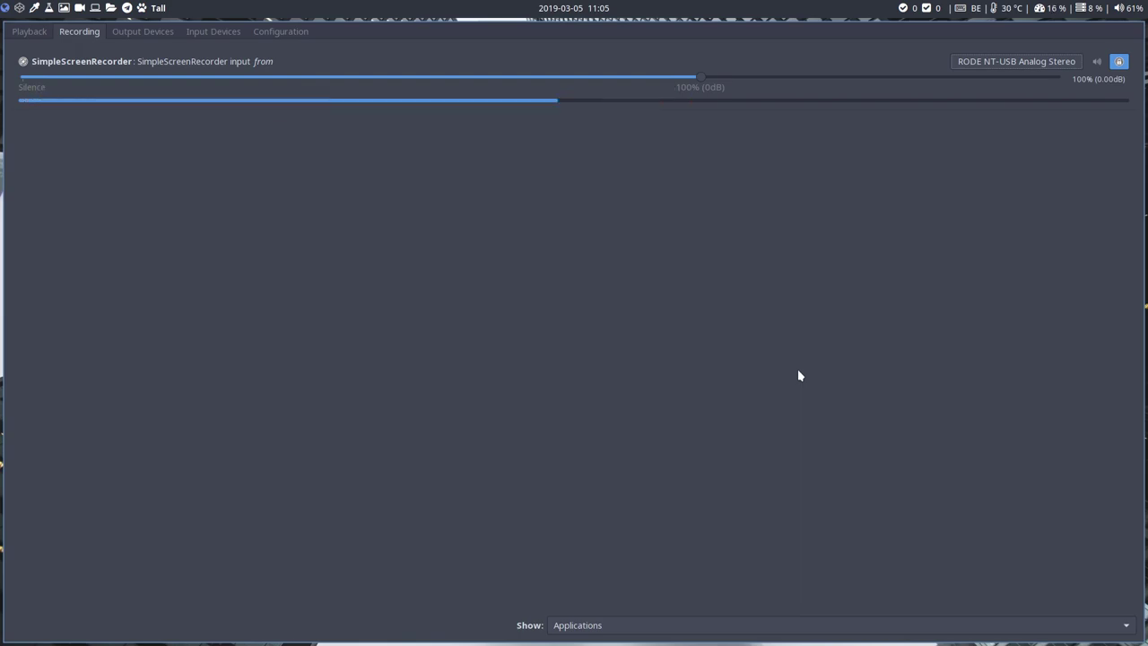
key("super+shift+c")
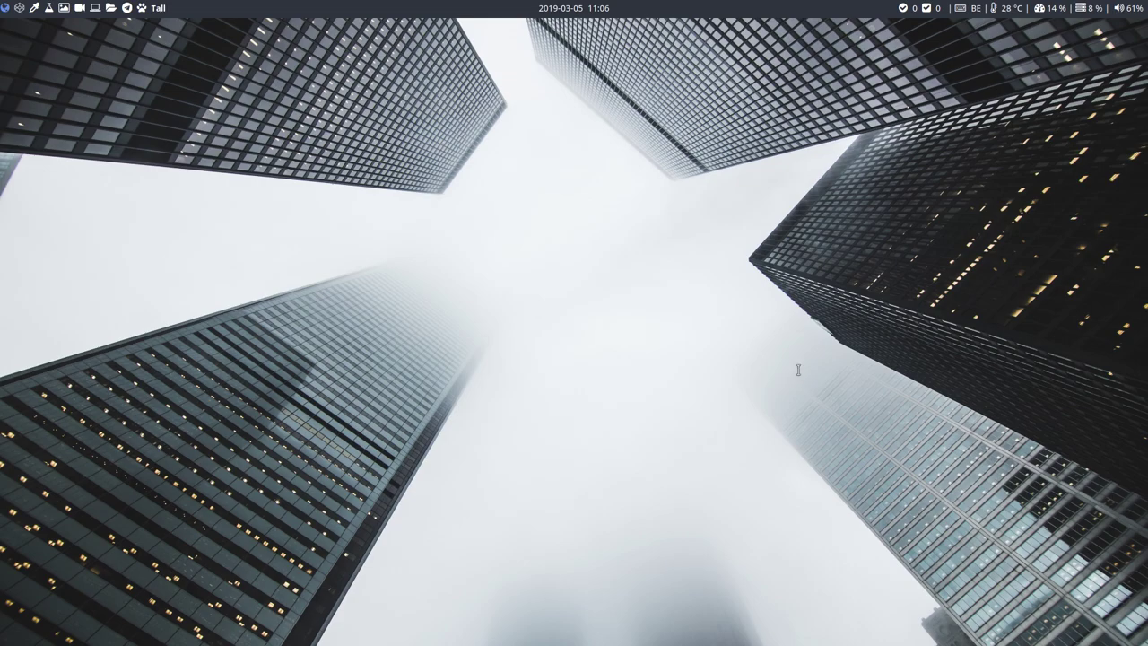
Open a terminal and reinstall stalonetray with sudo pacman -S stalonetray, entering the account password and accepting the installation
key("super+Return")
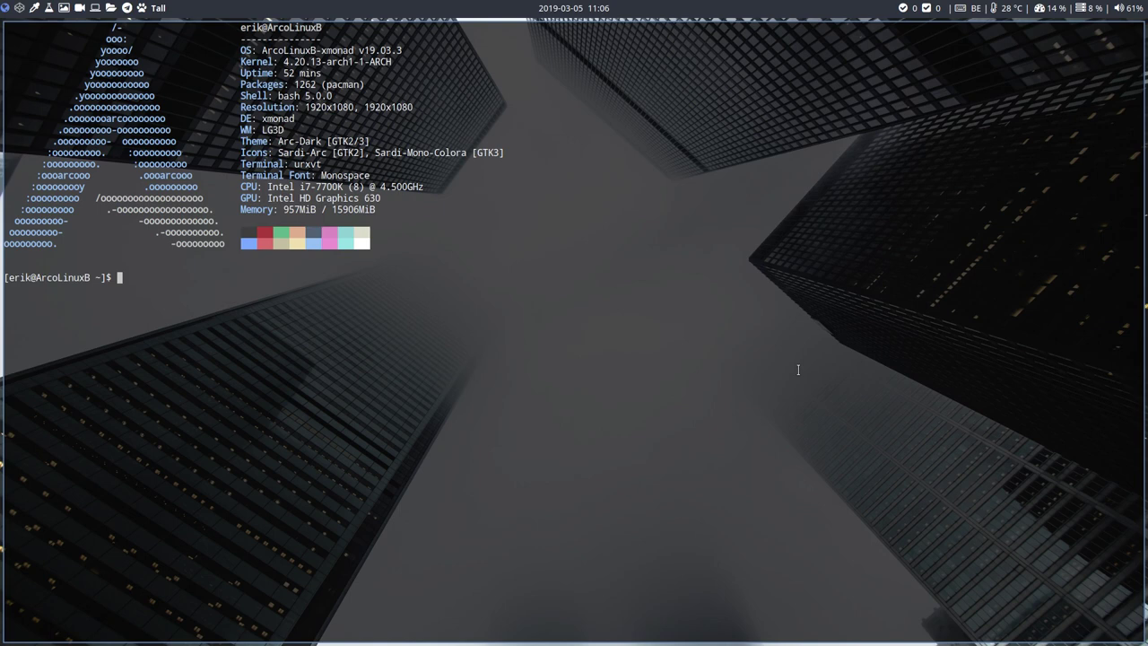
type("sudo pacman -S stalon")
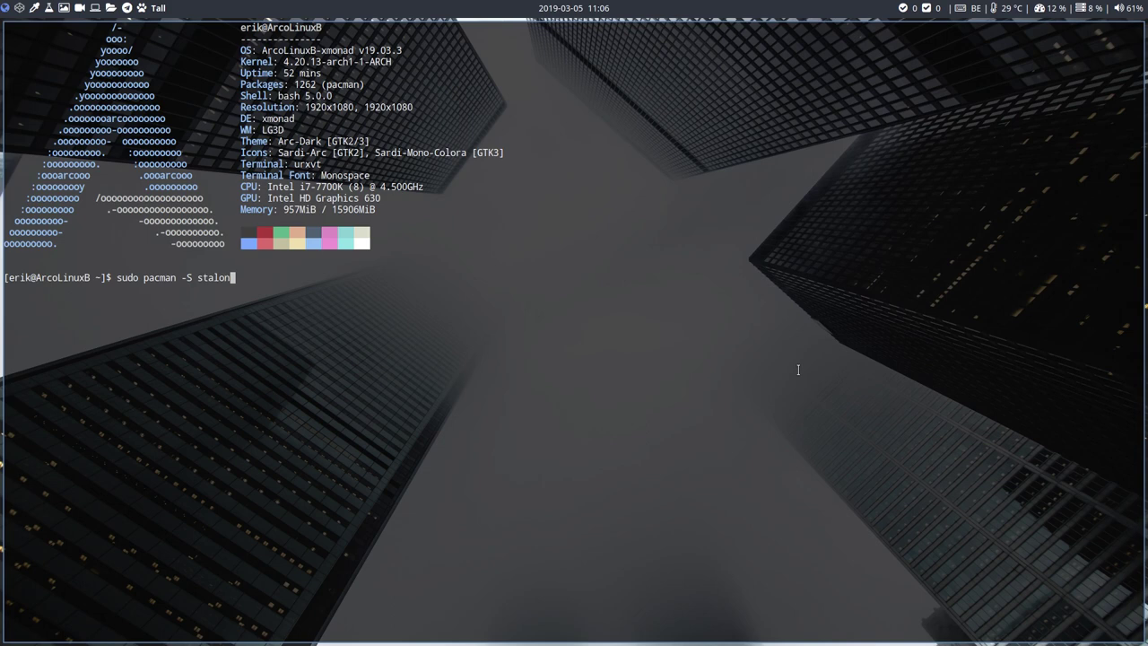
type("etray")
key("Return")
key("Return")
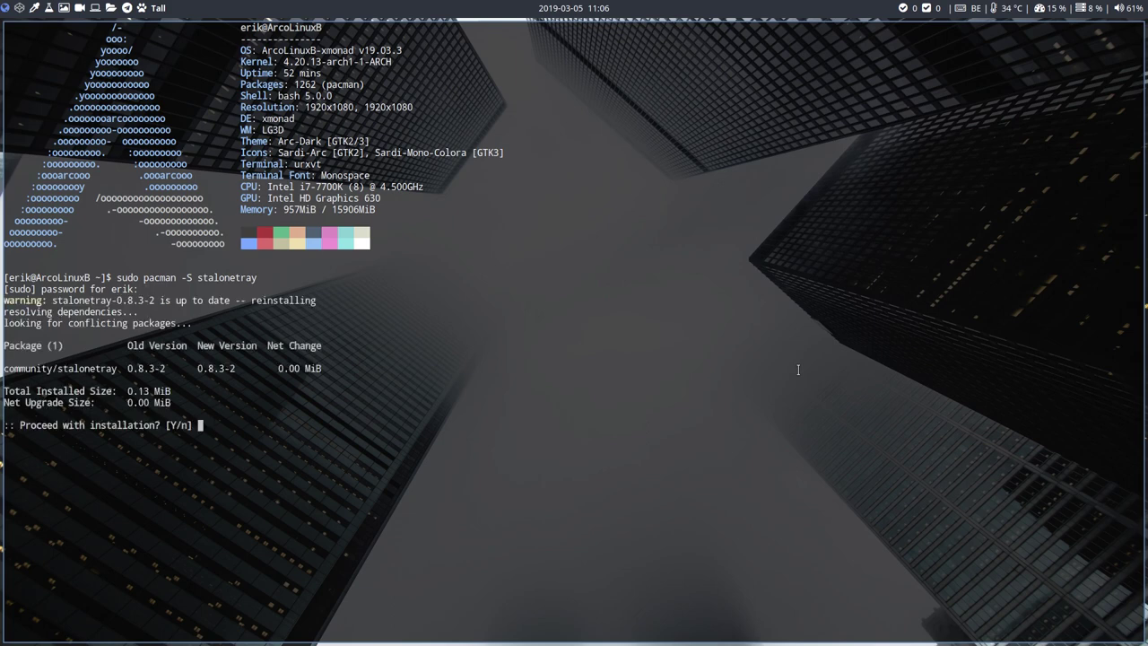
key("Return")
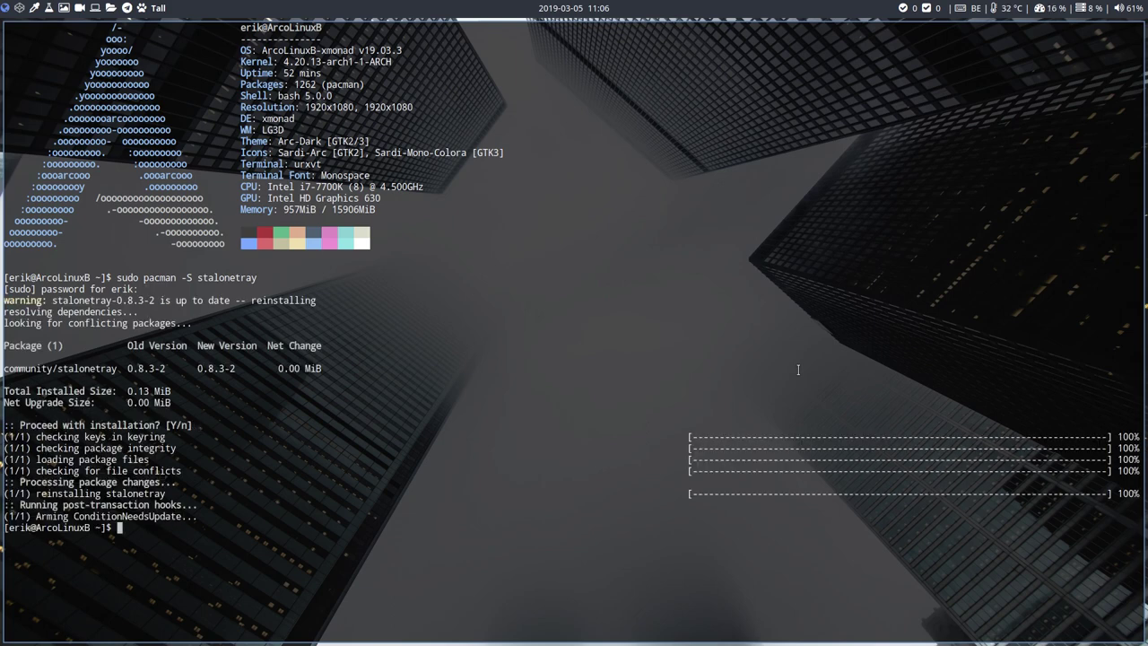
Launch stalonetray from the terminal to display a floating system tray
type("stal")
key("Tab")
key("Return")
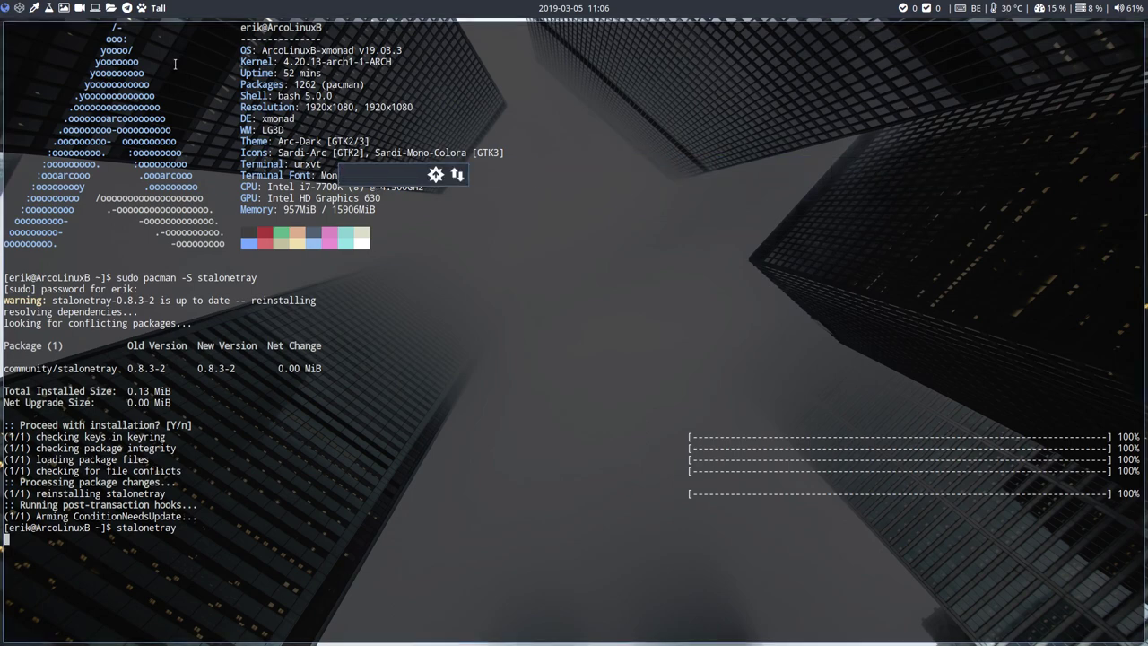
Open three more terminals and move the floating system tray lower on the desktop
key("super+Return")
key("super+Return")
key("super+Return")
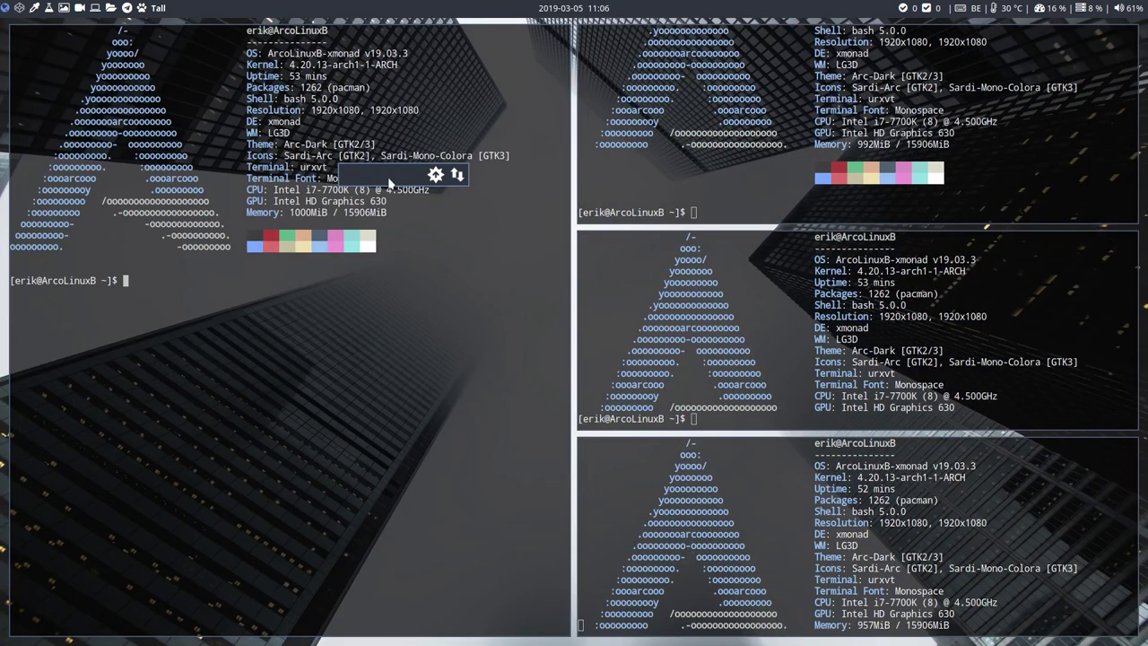
left_click_drag(388, 182, 424, 353)
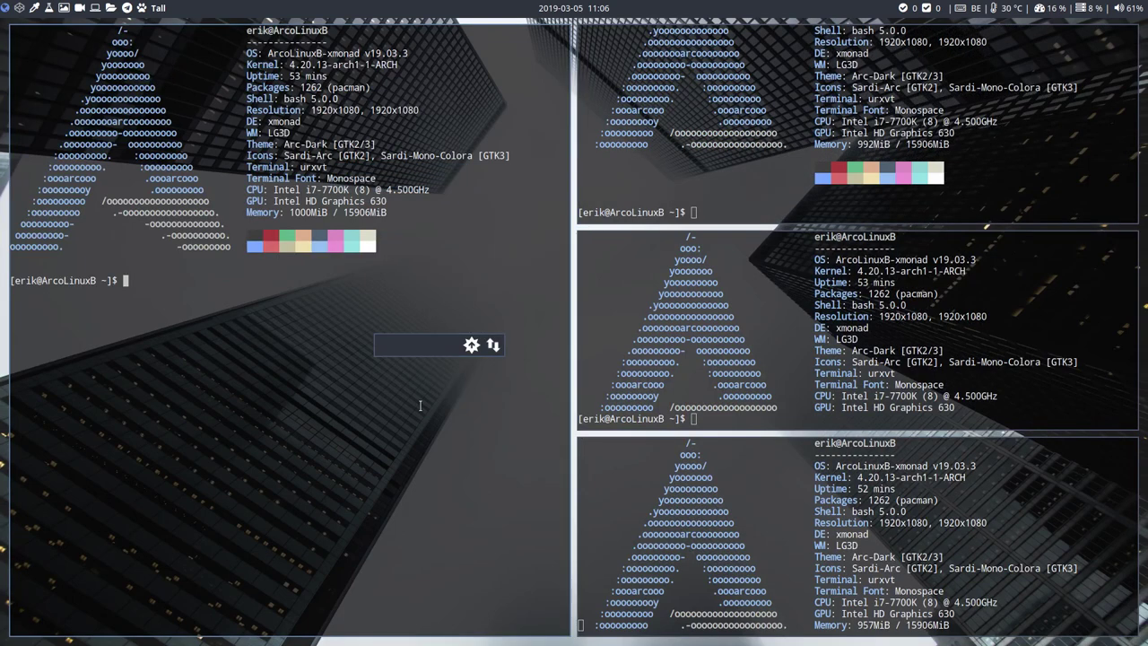
View the About information of the network applet in the floating tray and close it
right_click(494, 349)
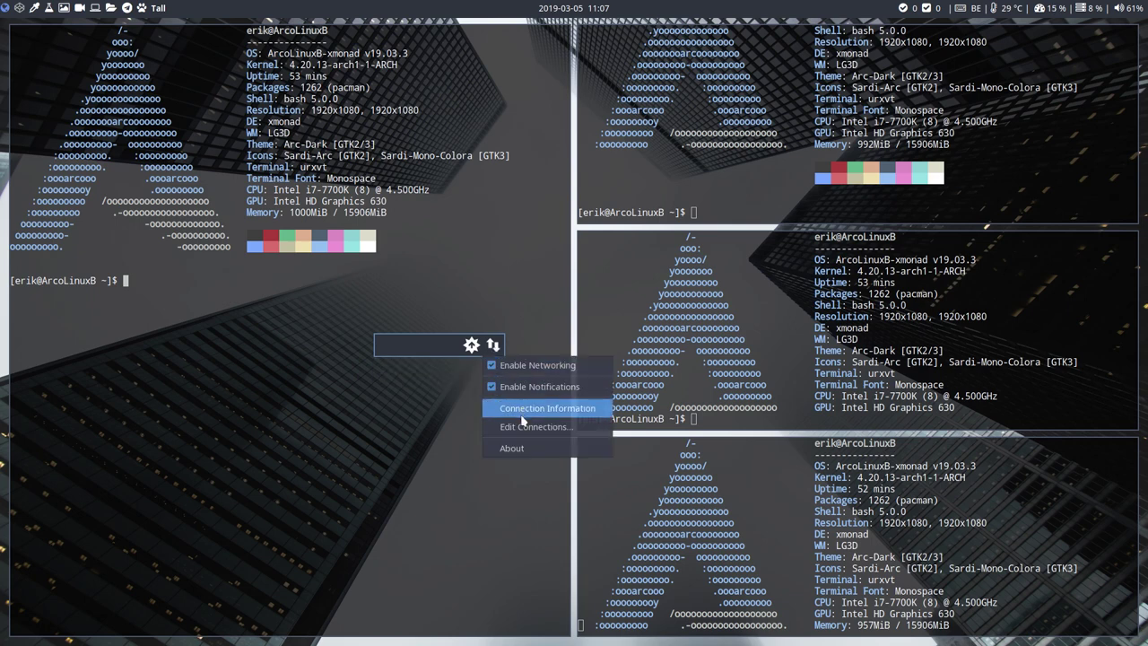
left_click(525, 451)
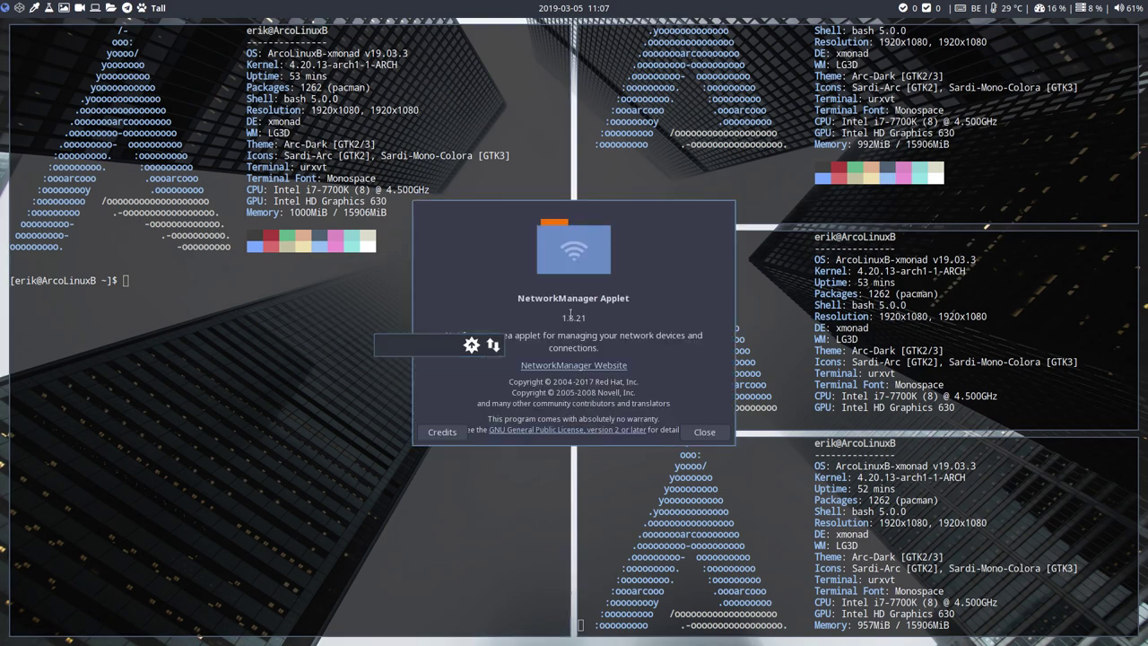
left_click(702, 432)
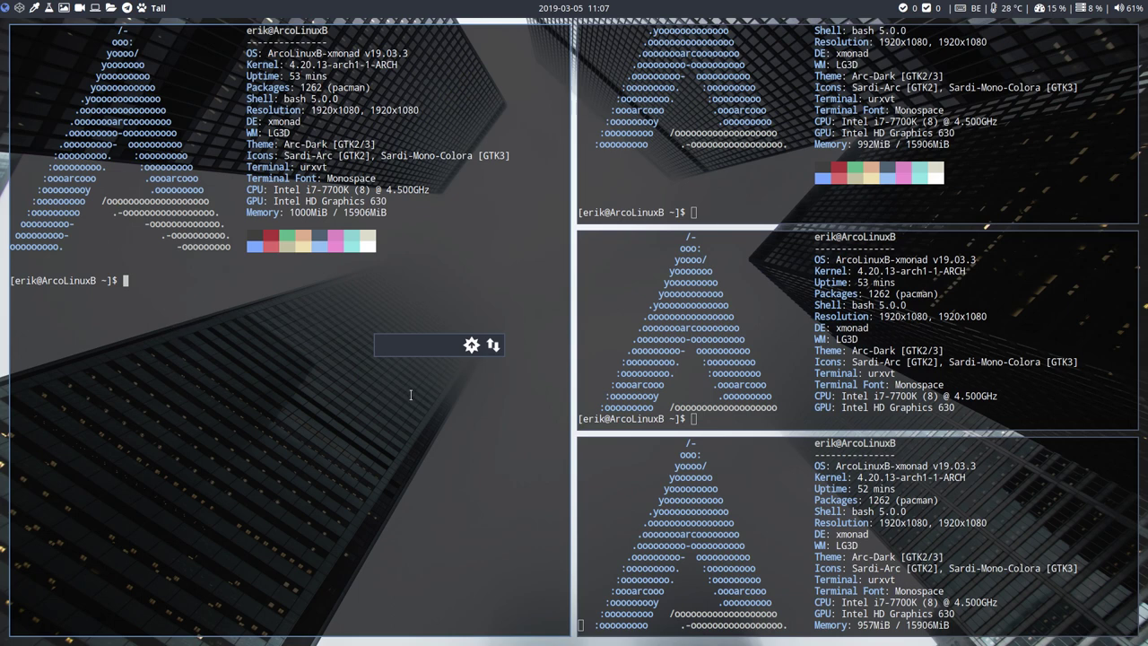
Close all four terminal windows, including the one running stalonetray
key("super+q")
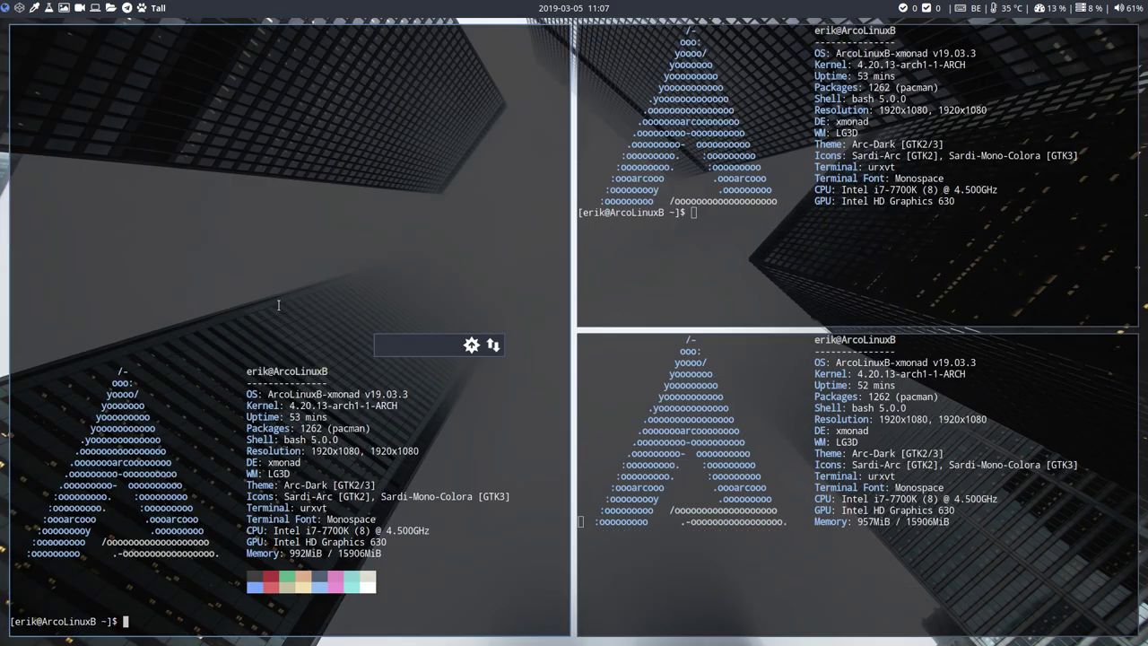
key("super+q")
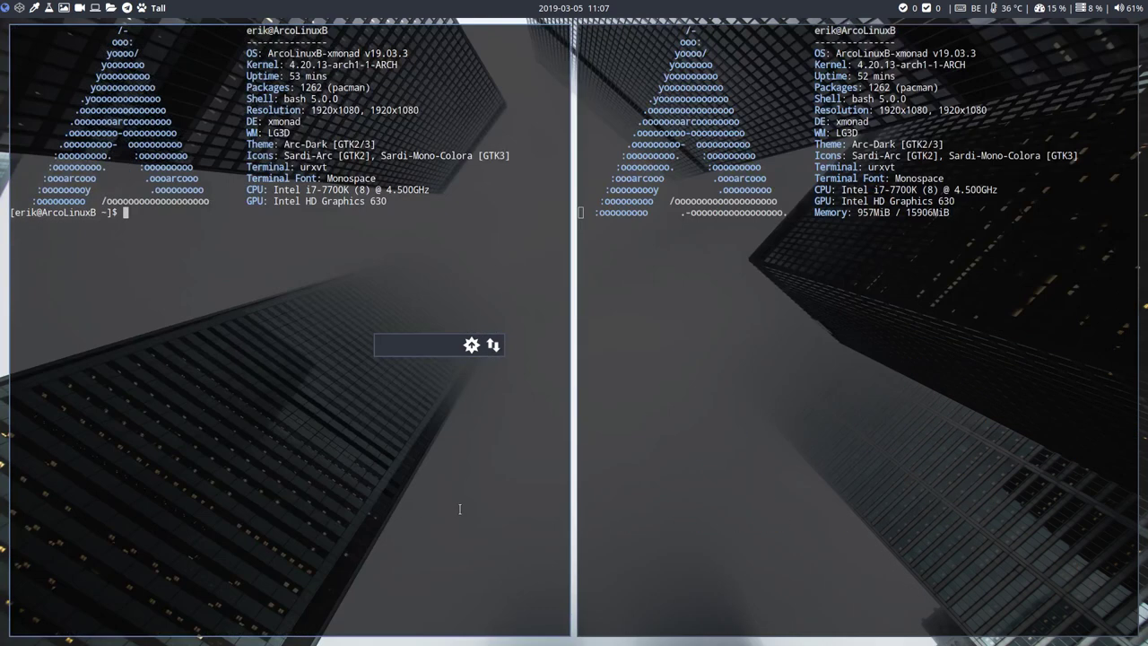
key("super+q")
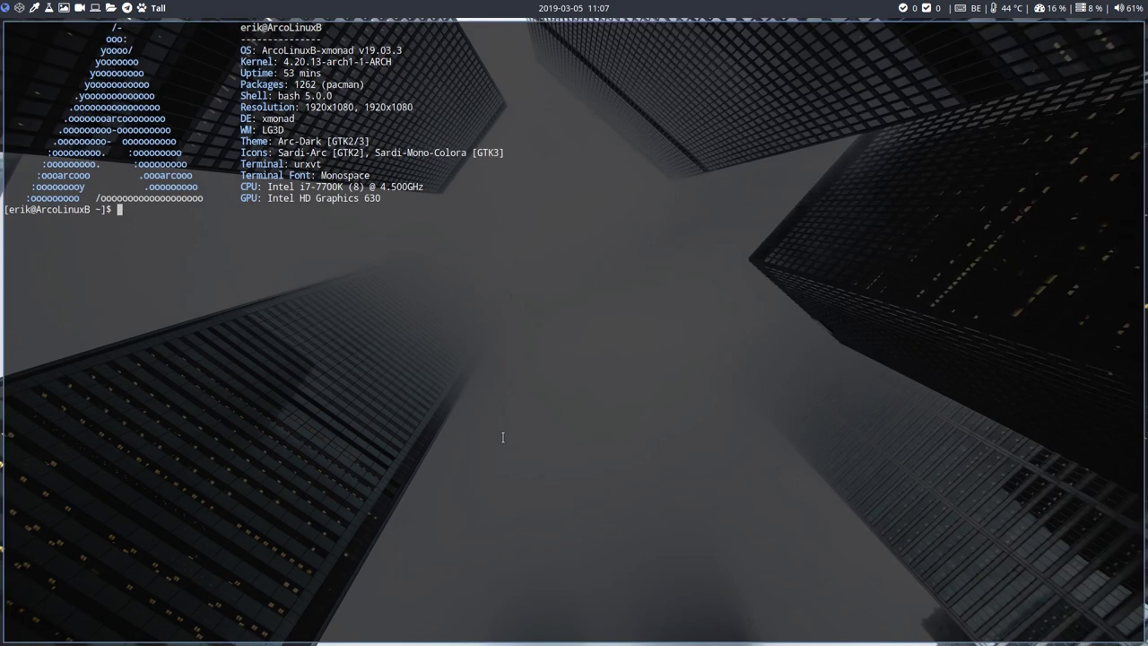
key("super+q")
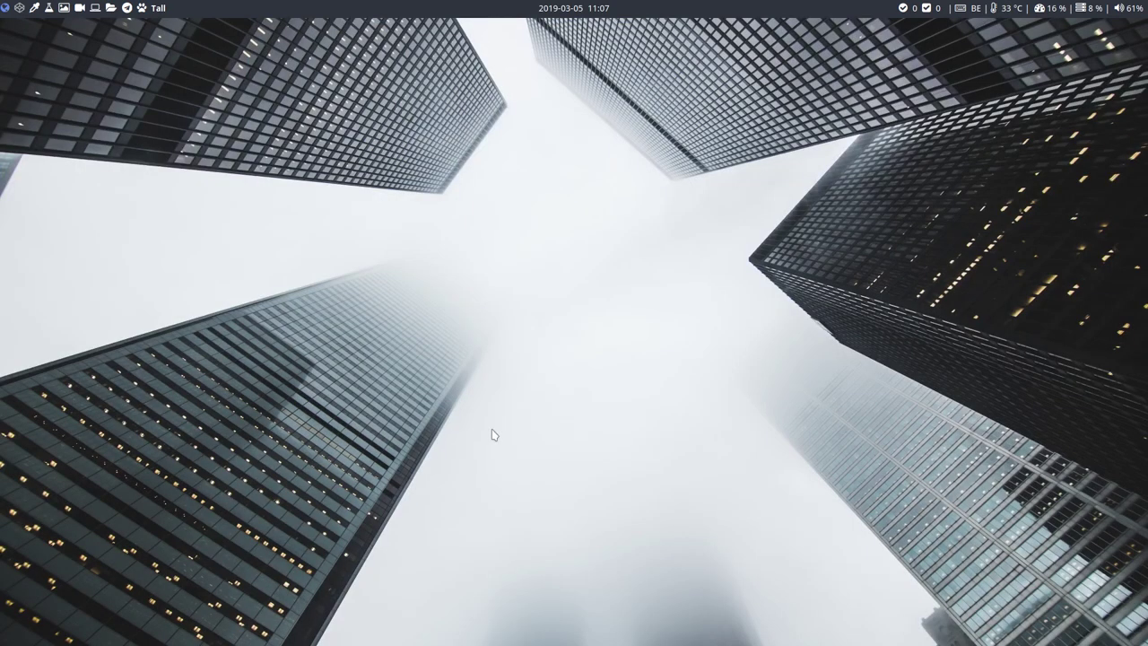